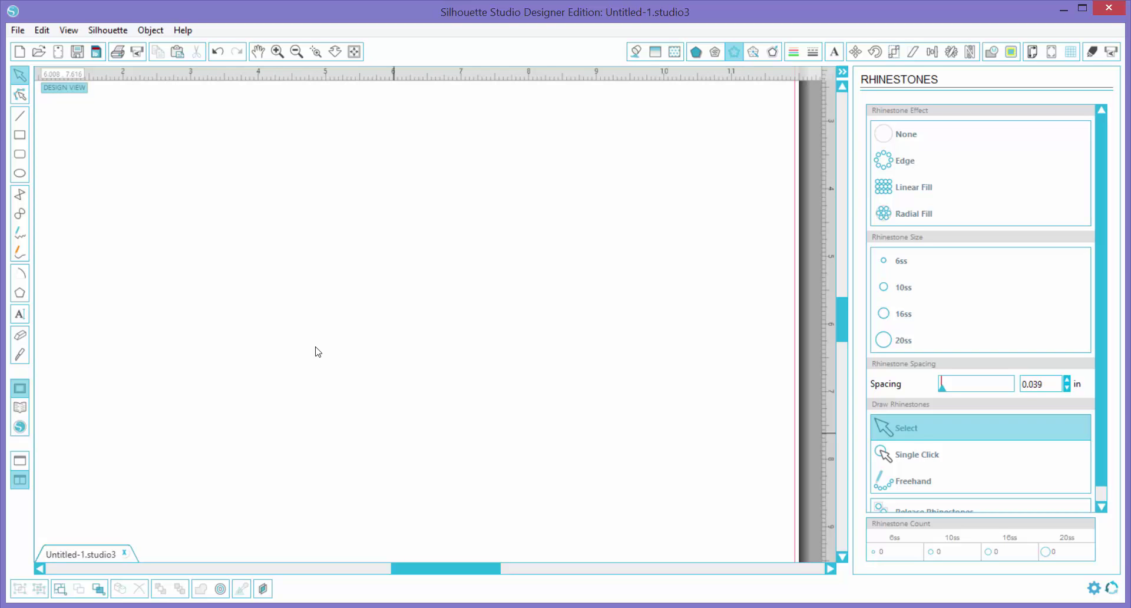
Step: Add the text EASY STONE near the upper middle of the page and shift it slightly left and down
left_click(20, 313)
left_click(279, 203)
type("E")
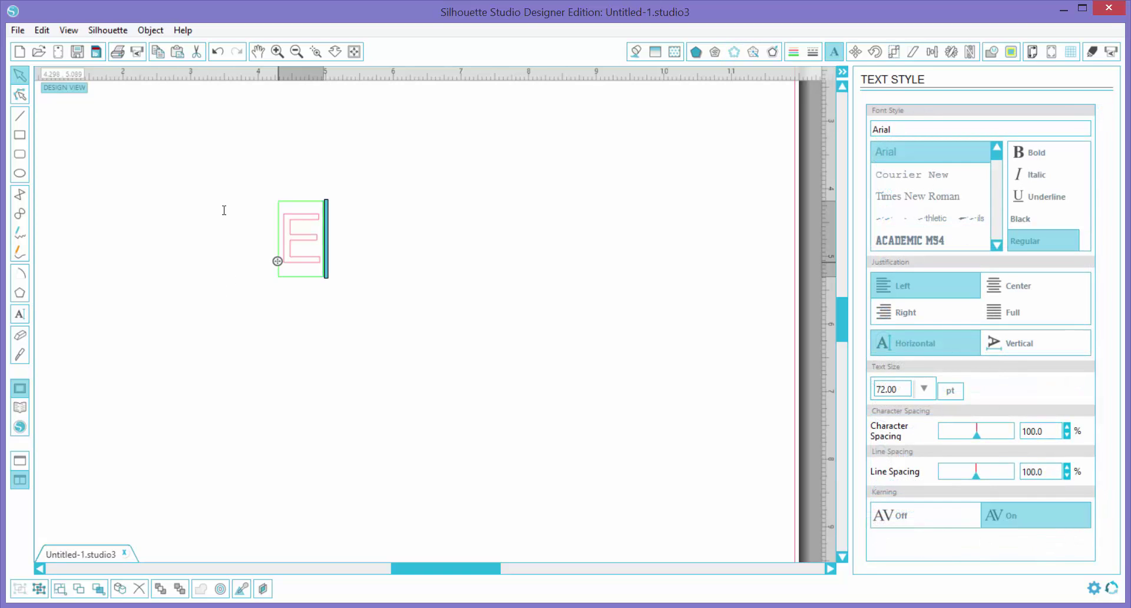
type("ASY STONE")
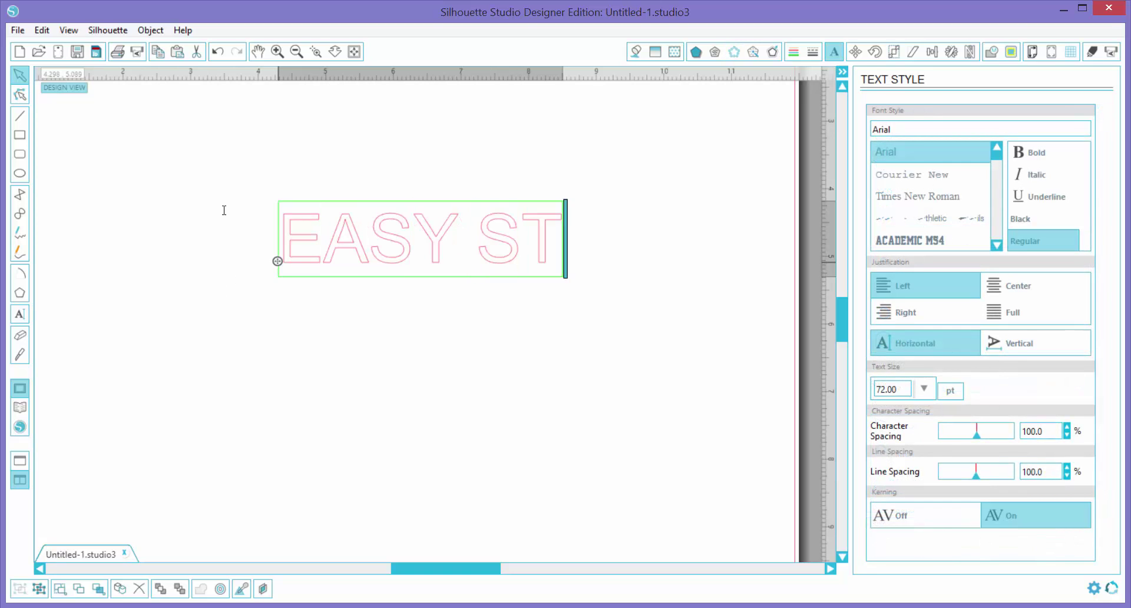
left_click(156, 268)
left_click(354, 235)
left_click_drag(351, 243, 293, 261)
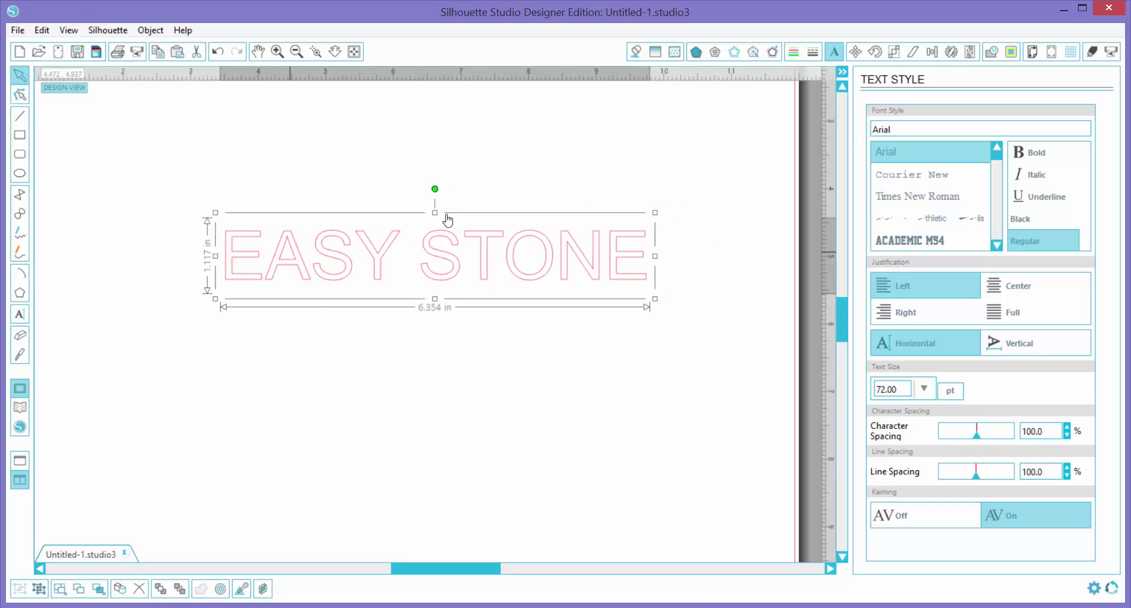
Step: Change the font of the EASY STONE text to EST - Athletic Mini
double_click(902, 127)
type("E")
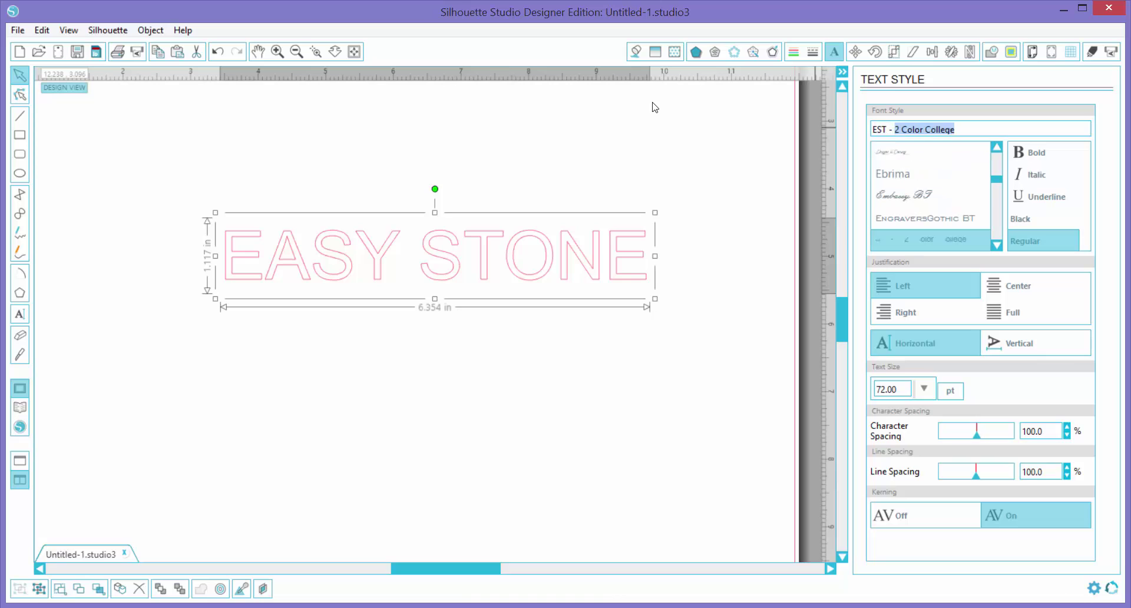
type("ST - Athletic")
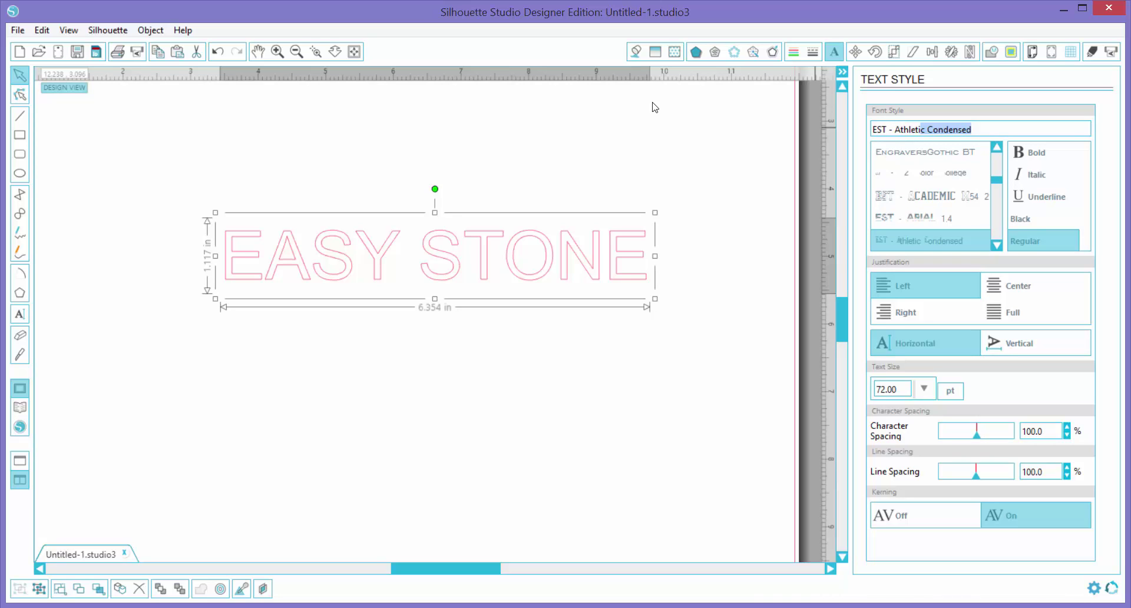
type(" Mini")
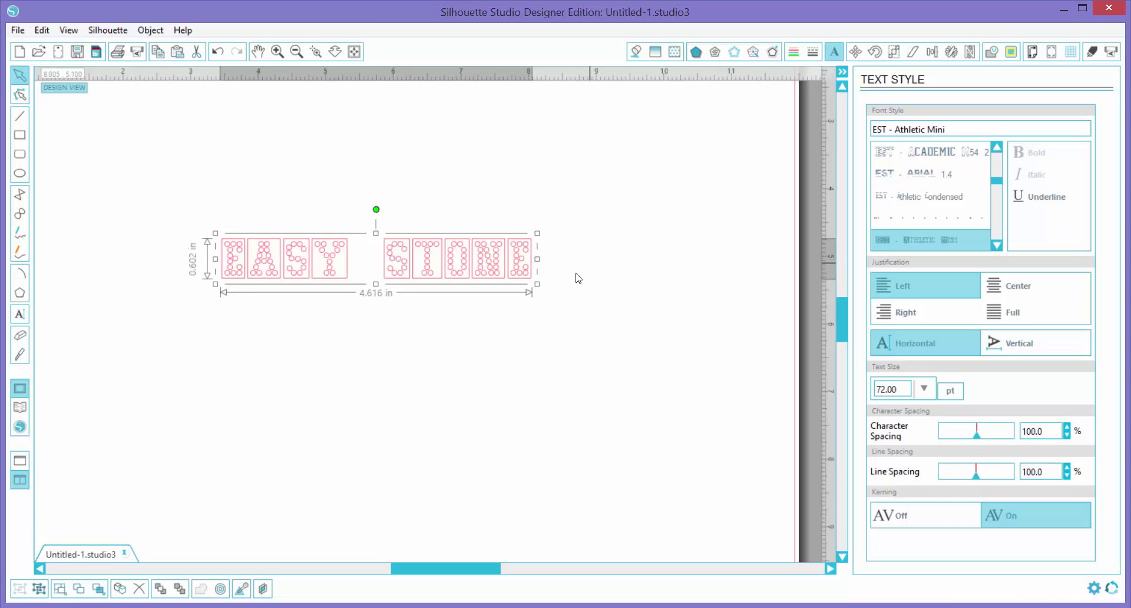
Step: Enlarge the EASY STONE text to about 7.667 in wide and reposition it slightly left and up on the page
left_click_drag(536, 287, 668, 392)
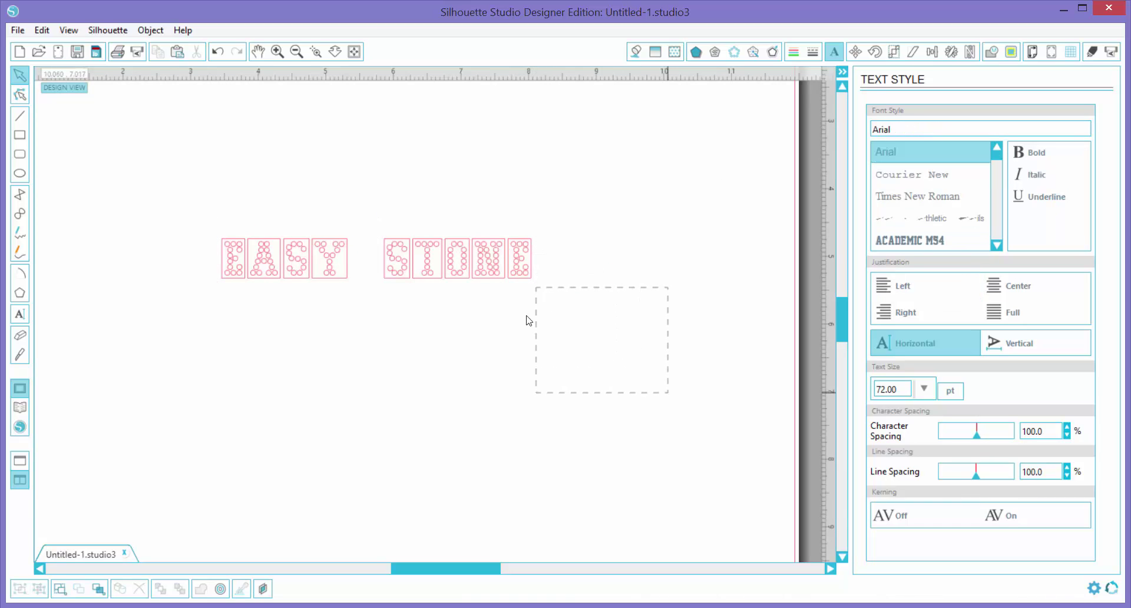
left_click_drag(529, 321, 455, 285)
left_click(461, 276)
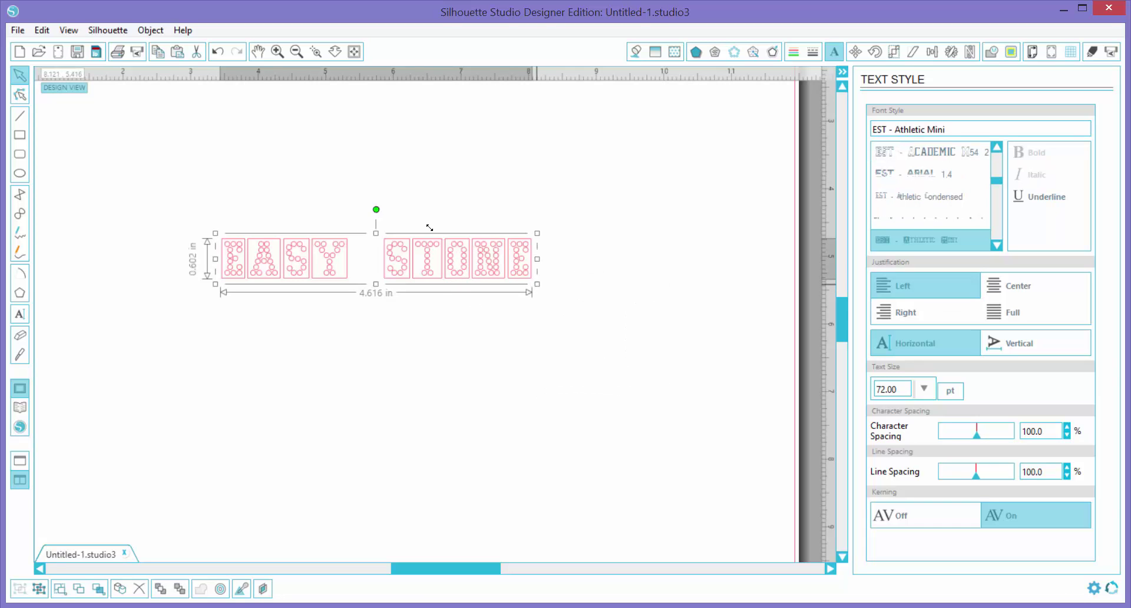
left_click_drag(536, 284, 743, 311)
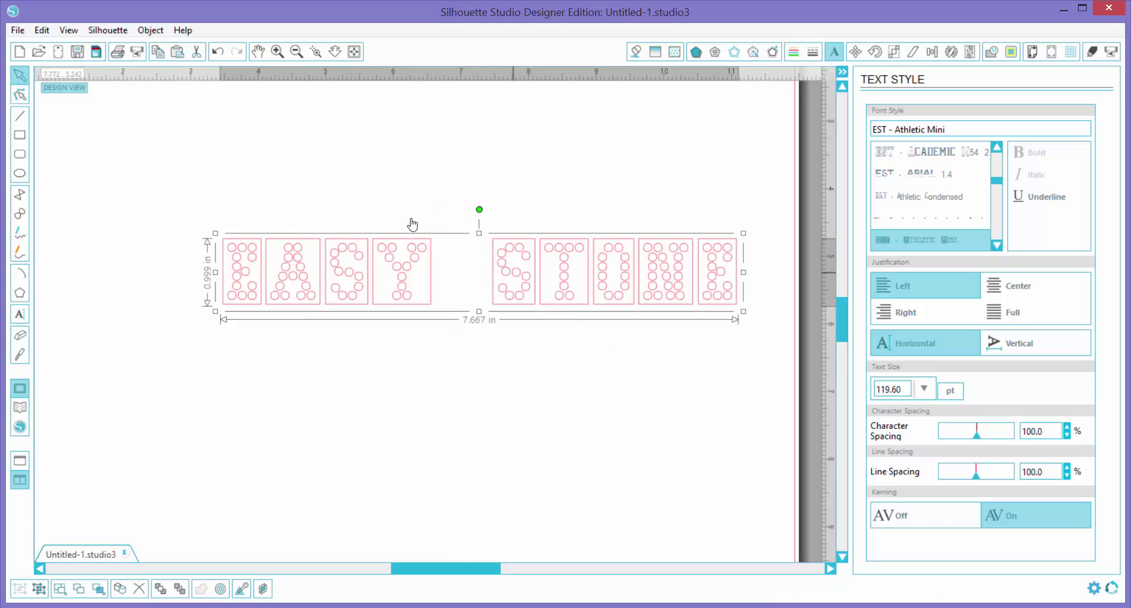
left_click_drag(507, 274, 472, 271)
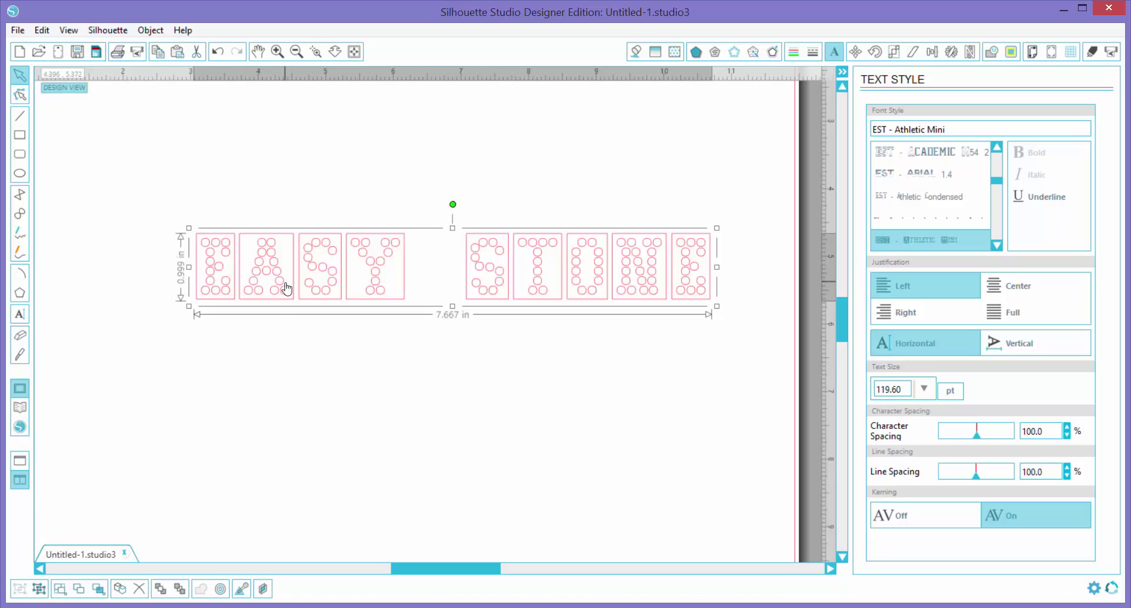
left_click_drag(285, 284, 263, 263)
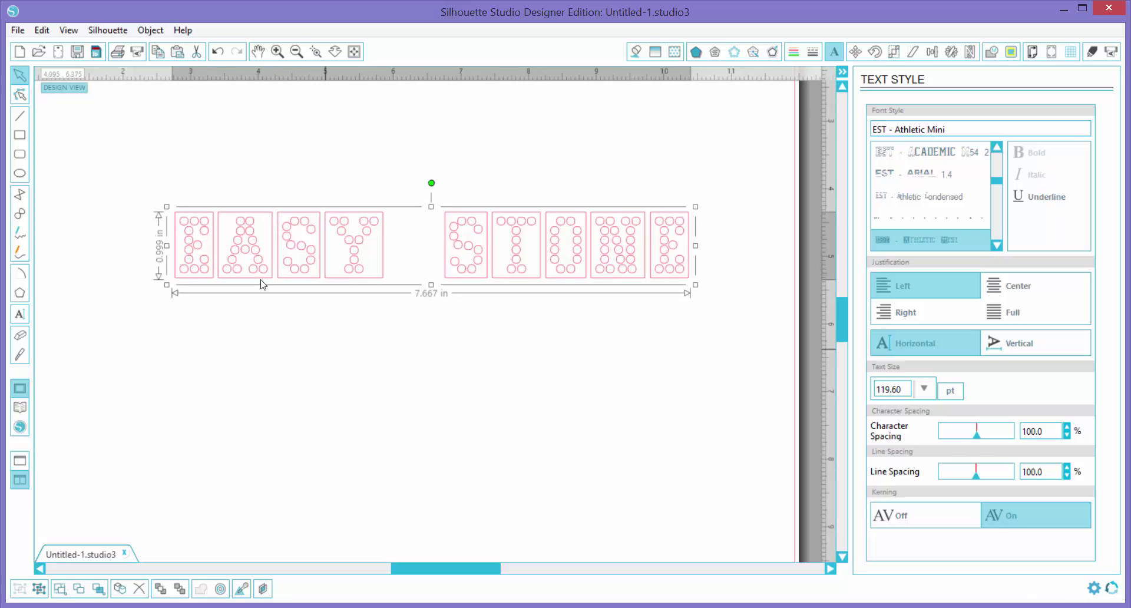
left_click(328, 354)
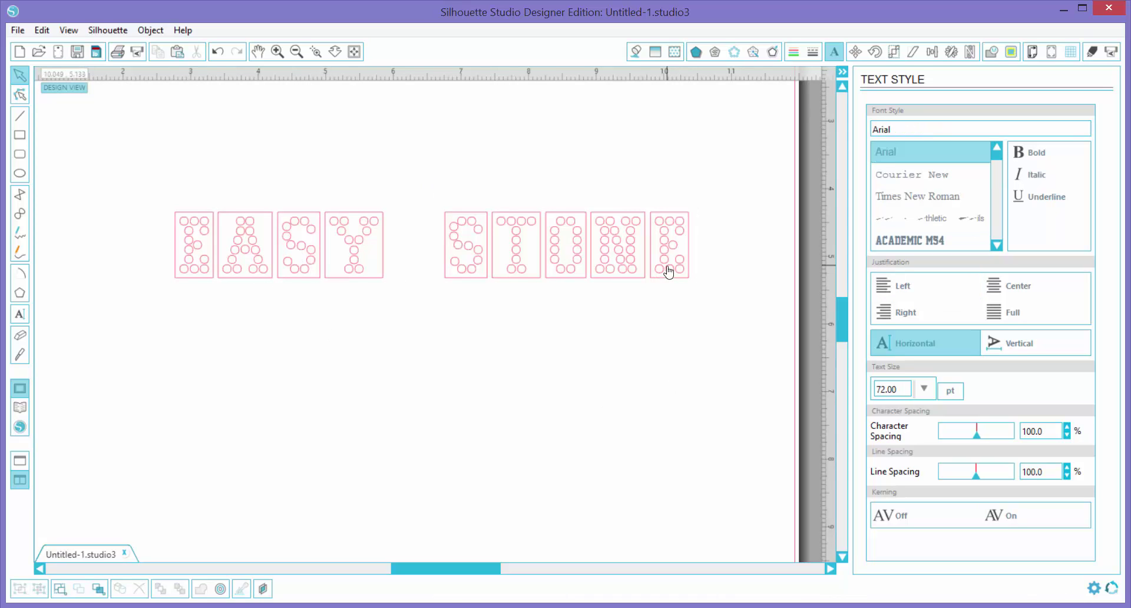
Step: Ungroup the EASY STONE text into separate letter blocks
left_click(535, 219)
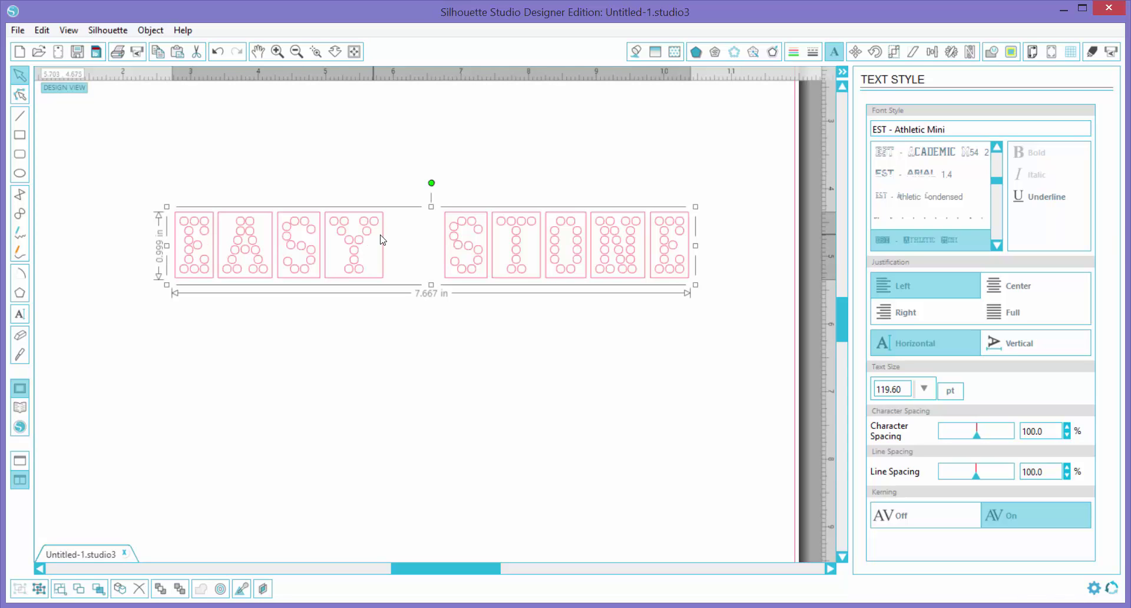
right_click(354, 244)
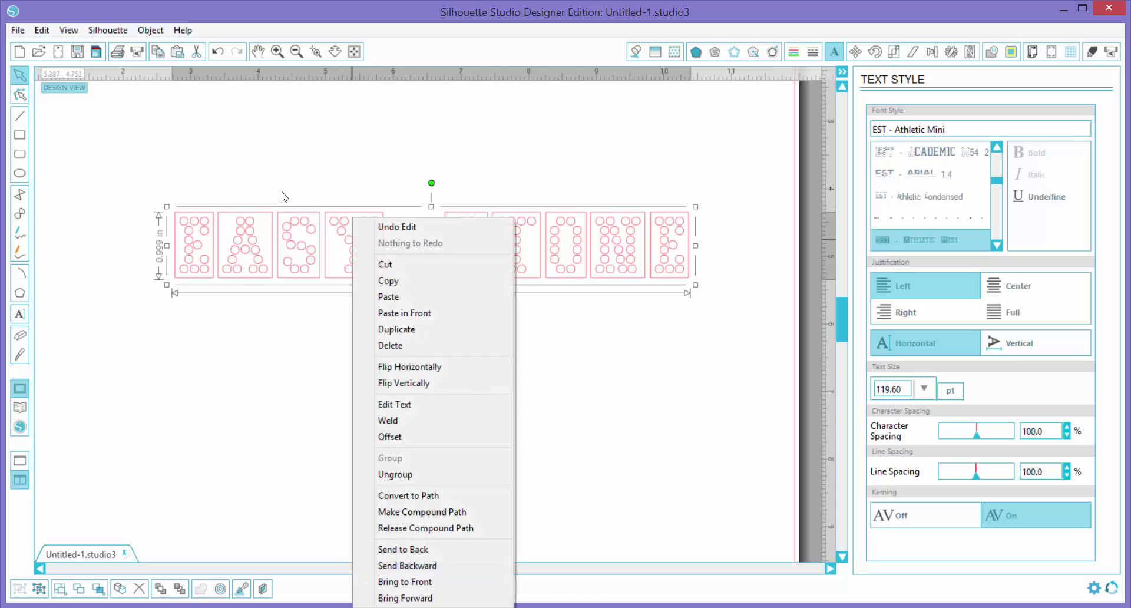
left_click(396, 475)
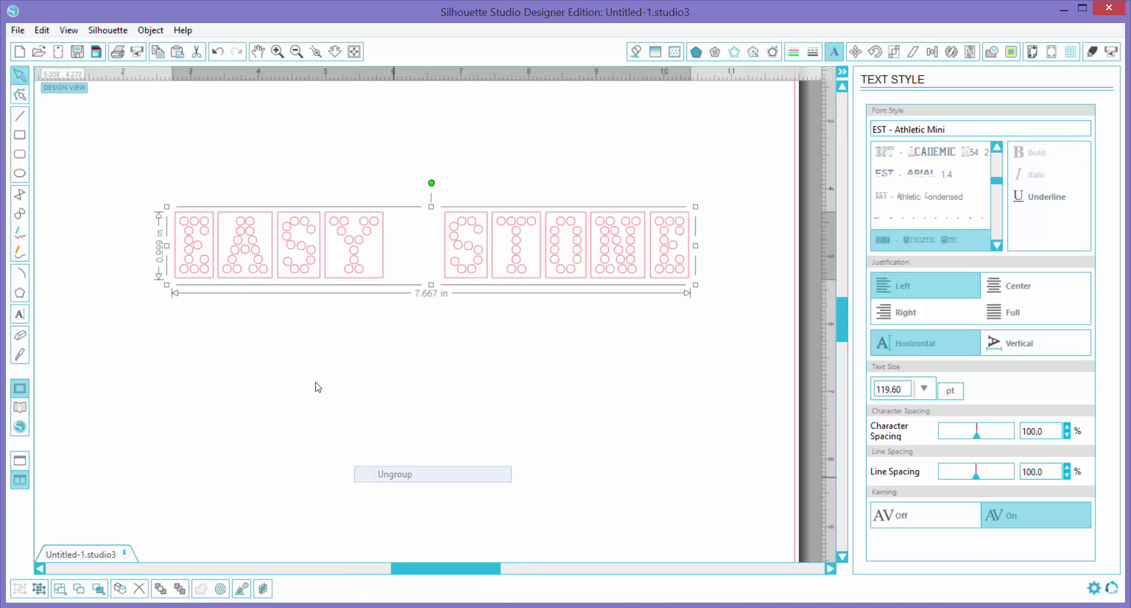
left_click(217, 330)
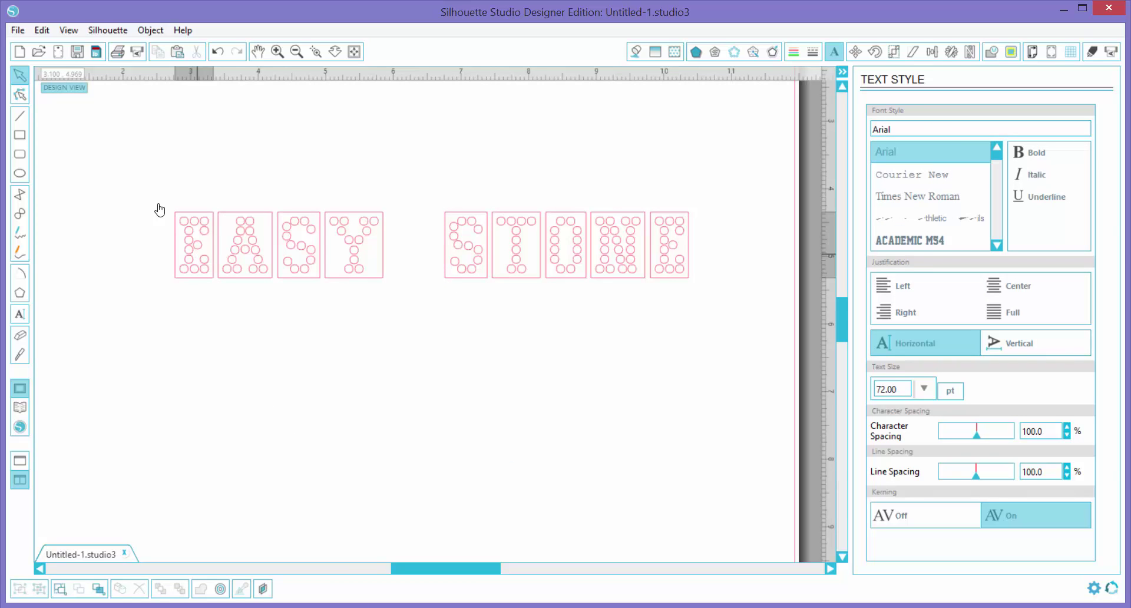
Step: Try moving the first E block left and the A block down and left as separate objects
left_click(189, 252)
left_click_drag(190, 253, 160, 252)
left_click_drag(246, 258, 231, 276)
left_click(301, 268)
left_click(279, 351)
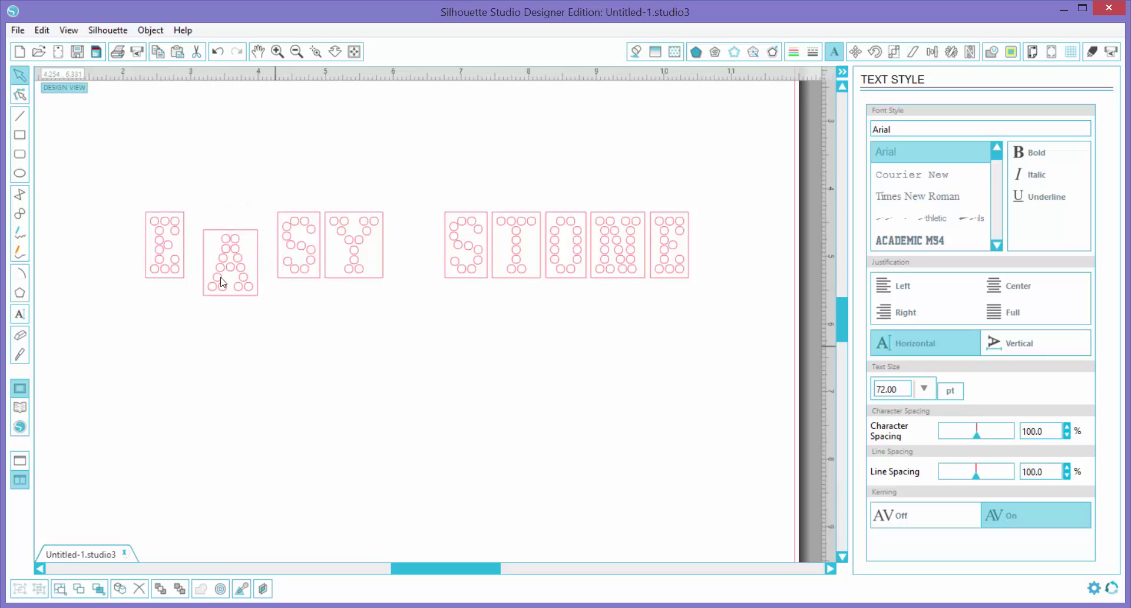
Step: Undo the moves of the E and A blocks and deselect everything
key("ctrl+z")
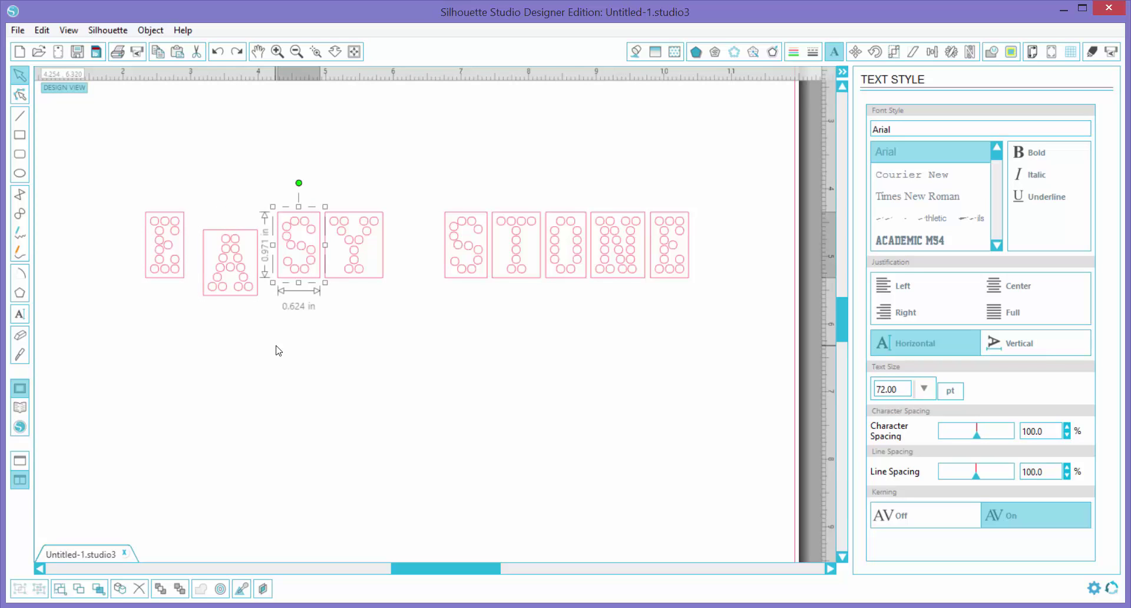
key("ctrl+z")
key("ctrl+z")
key("ctrl+z")
key("ctrl+z")
key("ctrl+z")
key("ctrl+z")
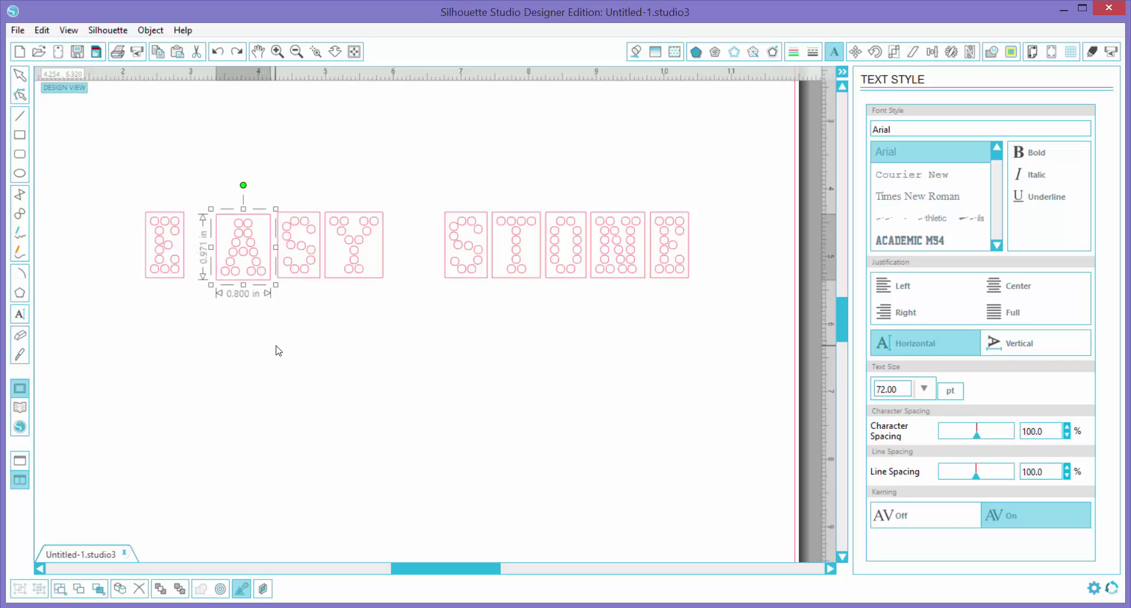
key("ctrl+y")
key("ctrl+y")
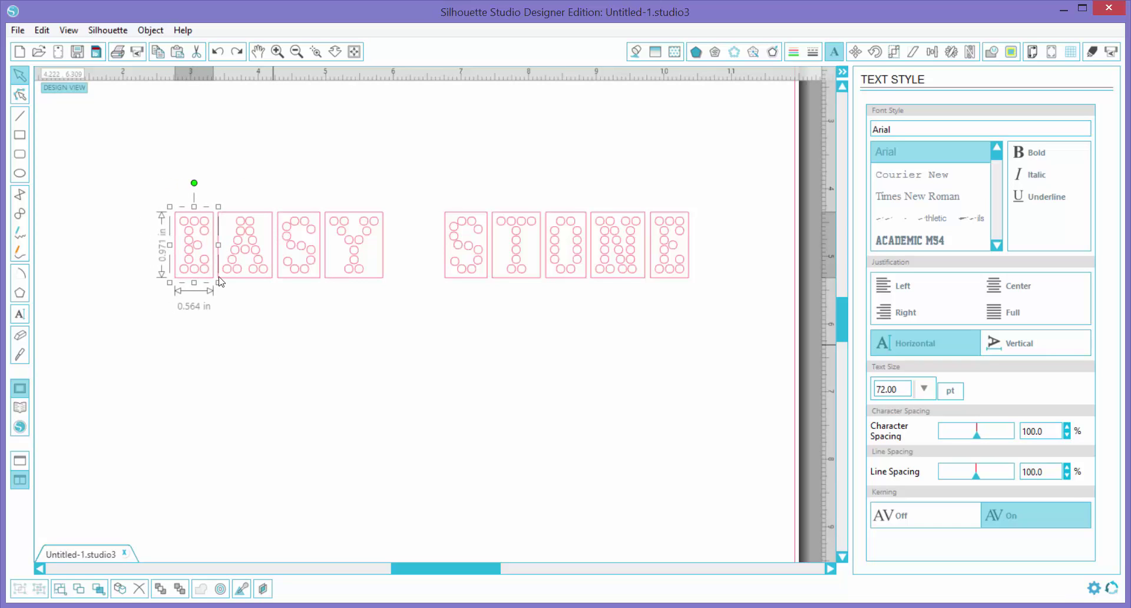
left_click(279, 352)
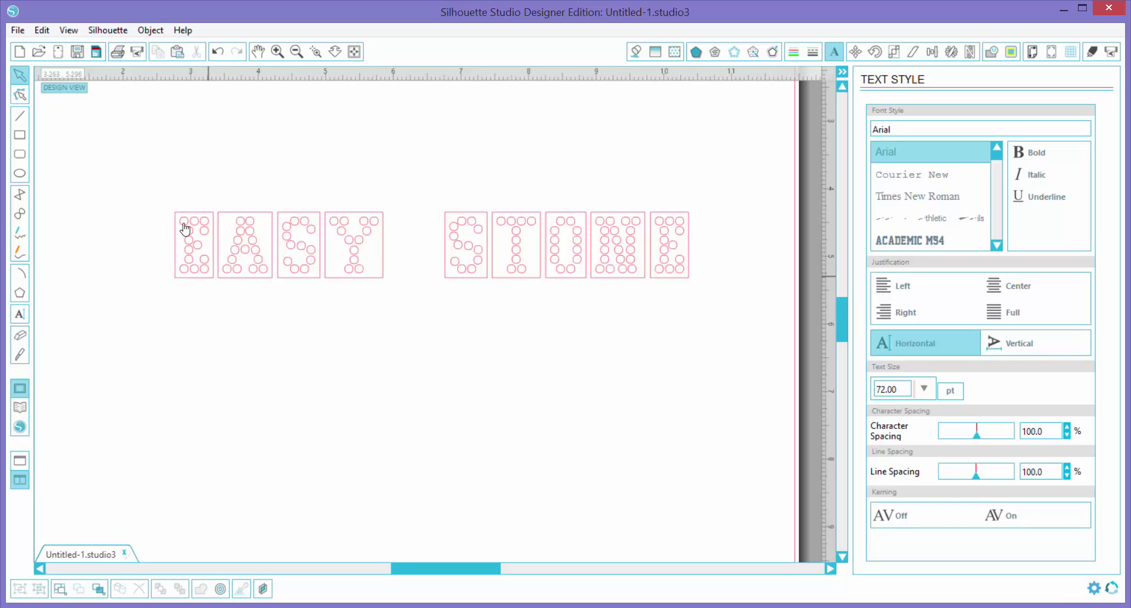
Step: Release the compound paths of all the EASY STONE letter blocks
left_click_drag(136, 174, 703, 304)
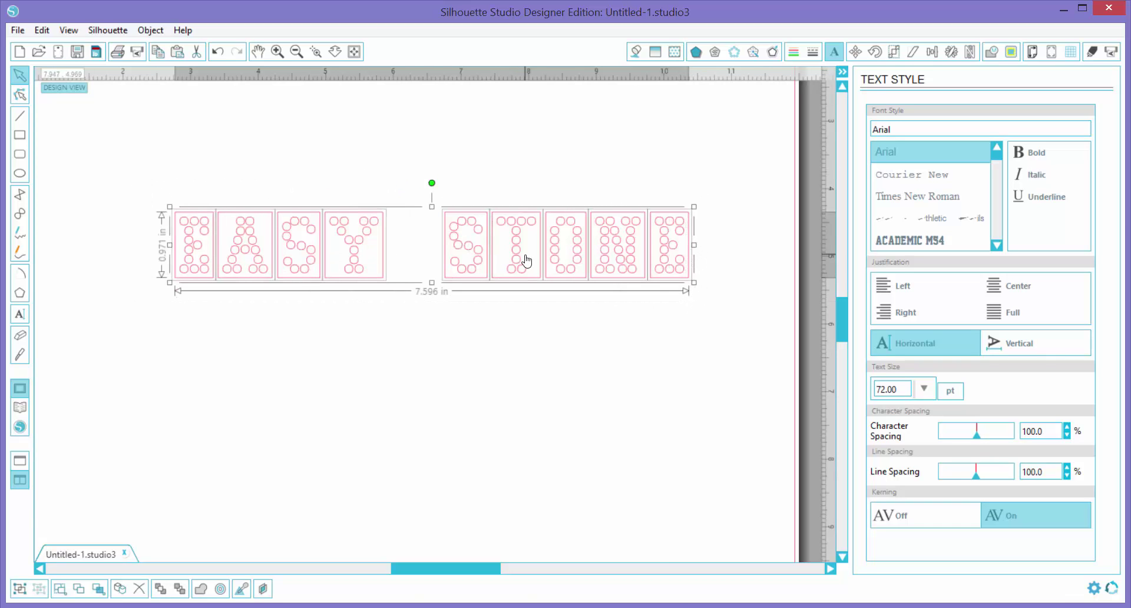
right_click(517, 233)
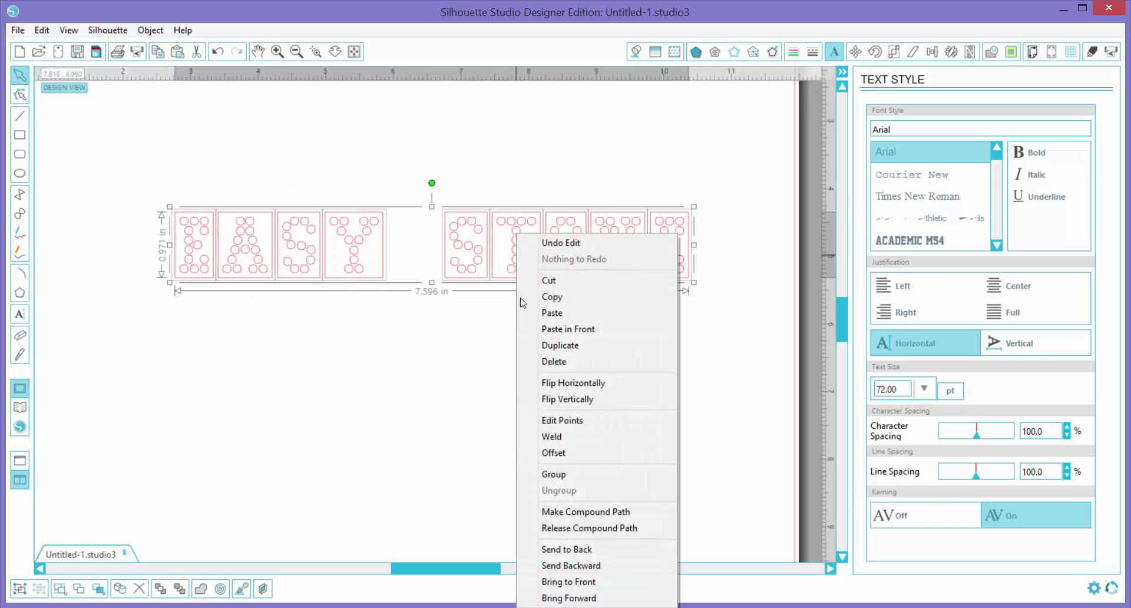
left_click(589, 528)
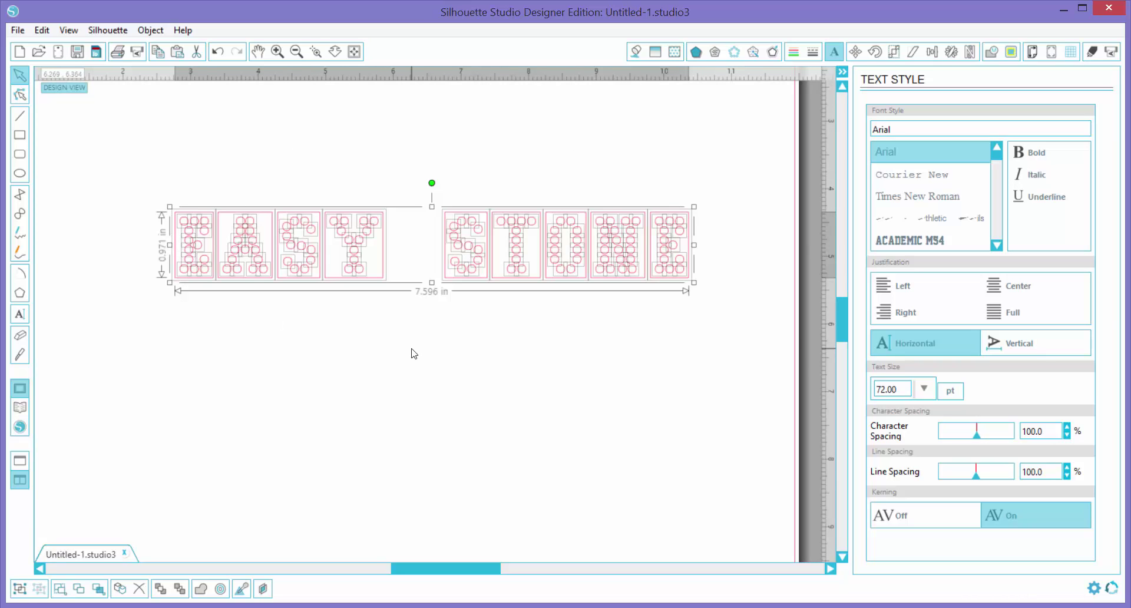
left_click(331, 281)
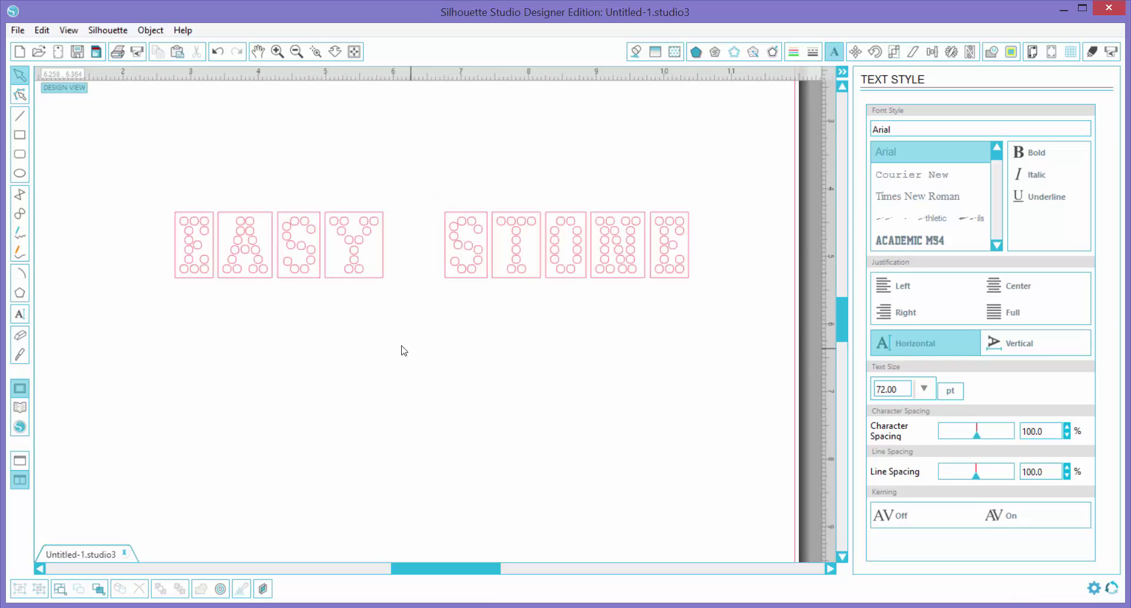
Step: Set the drag selection preference to Select shapes touching drag box and apply it
left_click(38, 29)
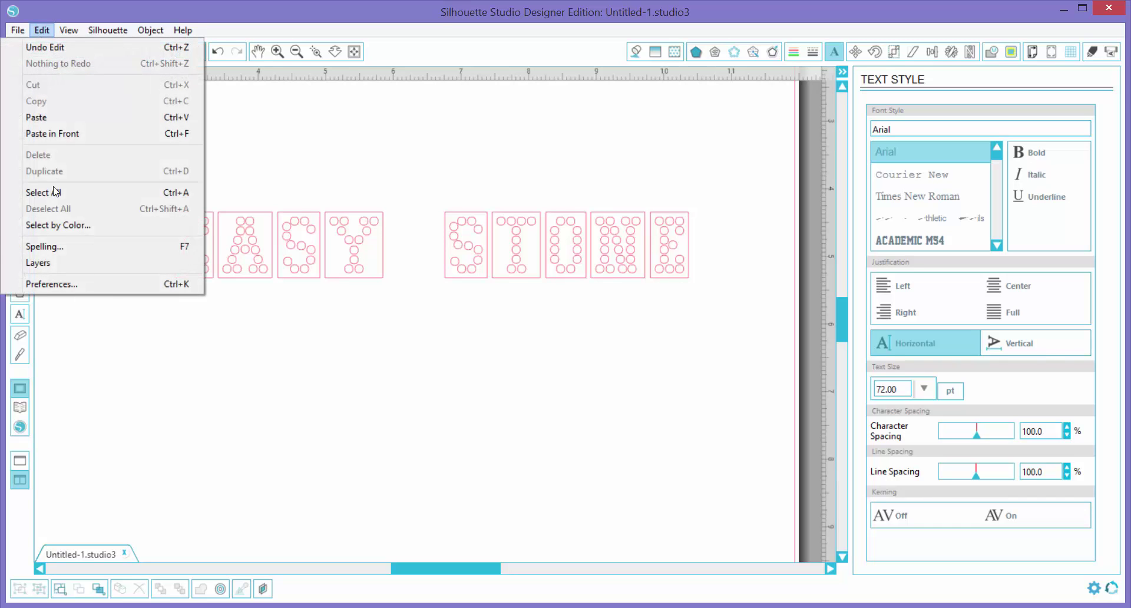
left_click(71, 282)
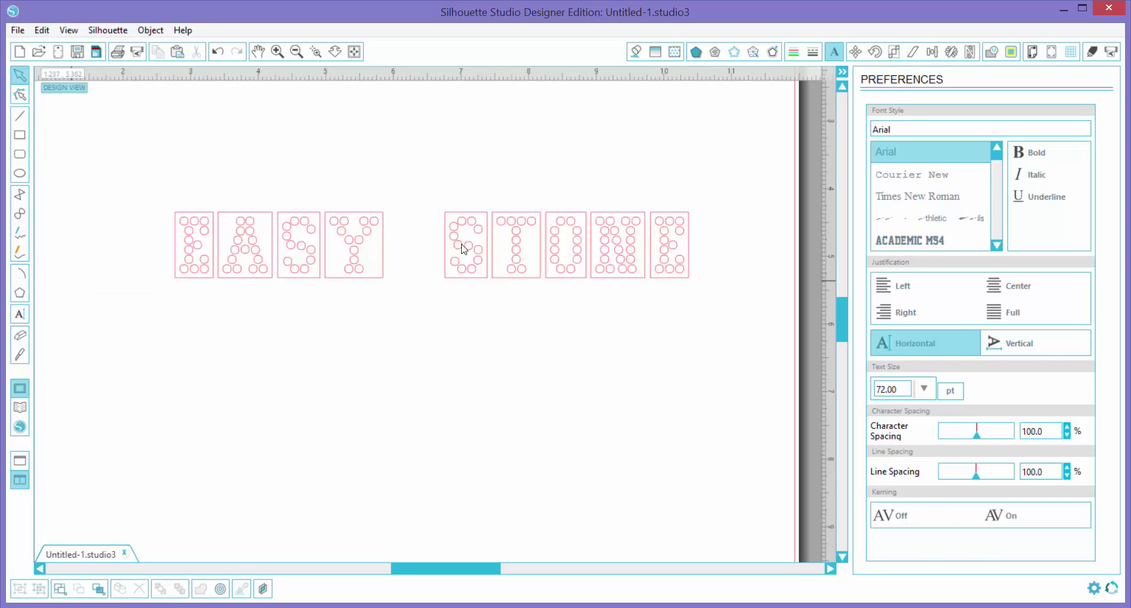
left_click(902, 236)
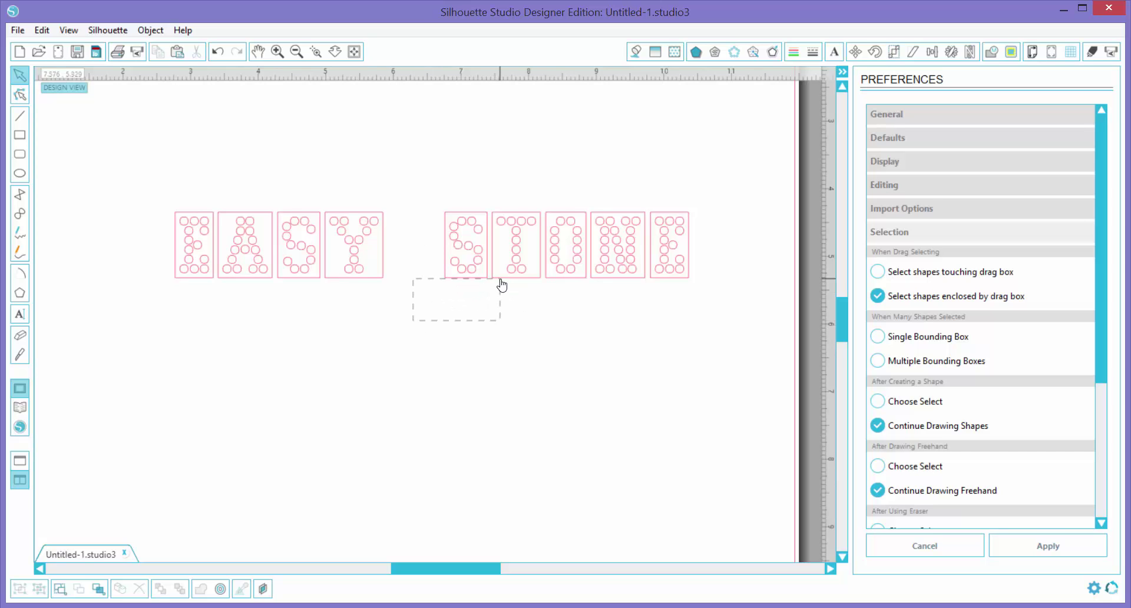
left_click_drag(501, 281, 505, 275)
left_click(950, 273)
left_click(1038, 543)
Step: Test the drag selection with a box that only touches the S and T blocks of STONE
left_click_drag(422, 310, 495, 279)
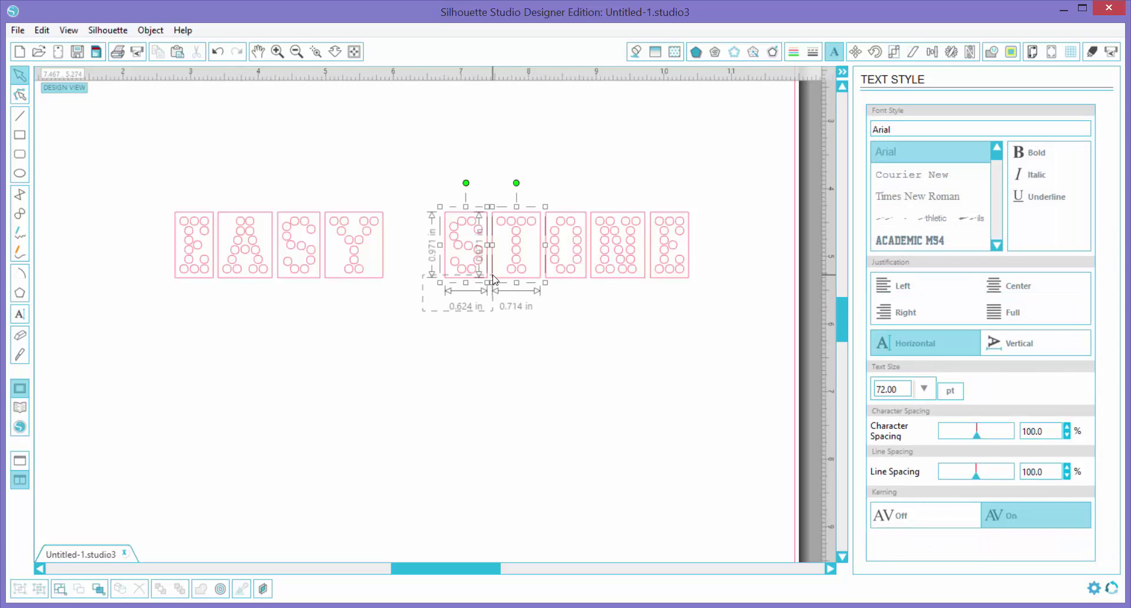
left_click(467, 335)
key("ctrl+z")
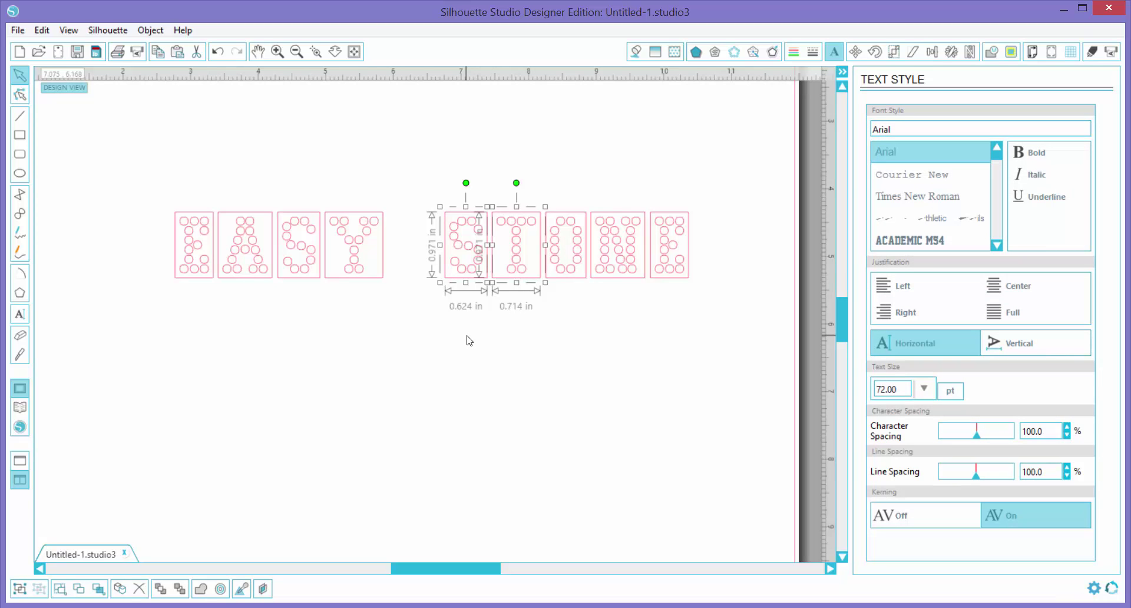
Step: Set the drag selection preference back to Select shapes enclosed by drag box and deselect the letter blocks
left_click(42, 30)
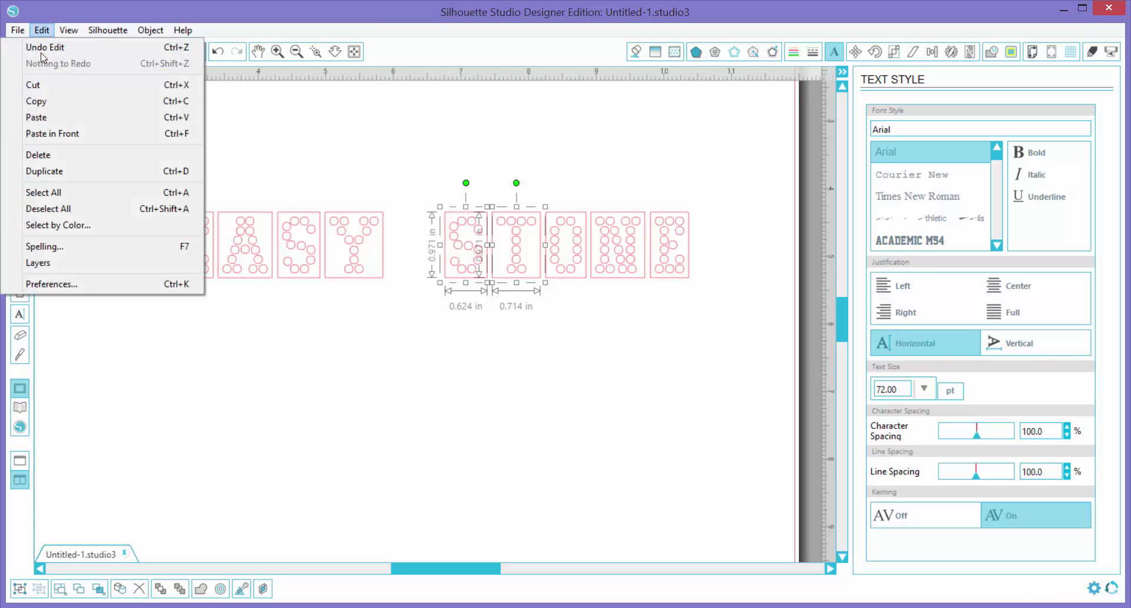
left_click(83, 284)
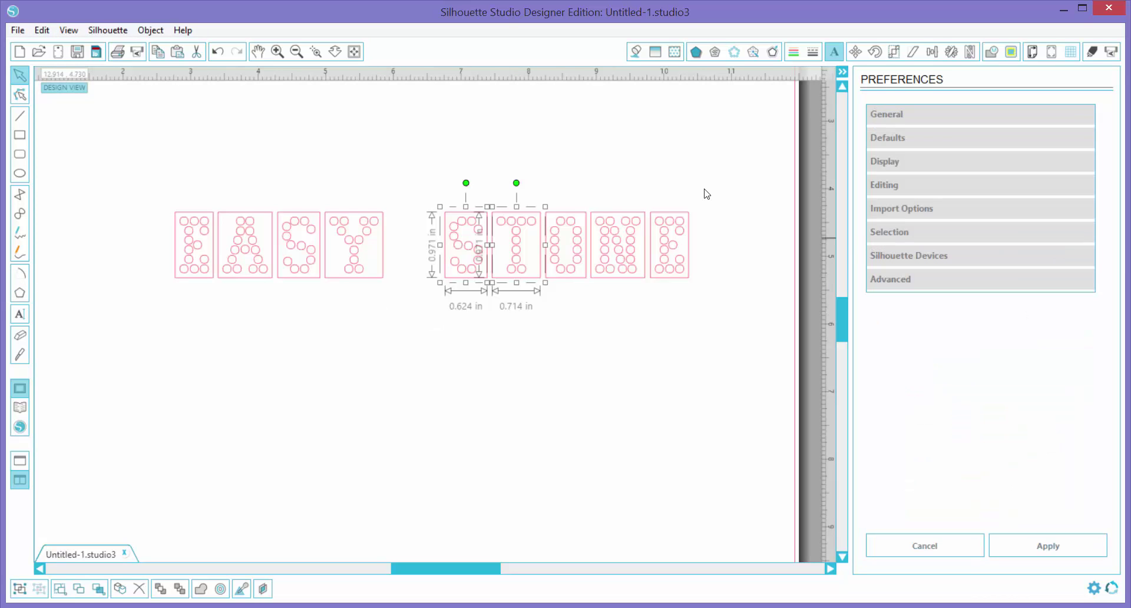
left_click(890, 232)
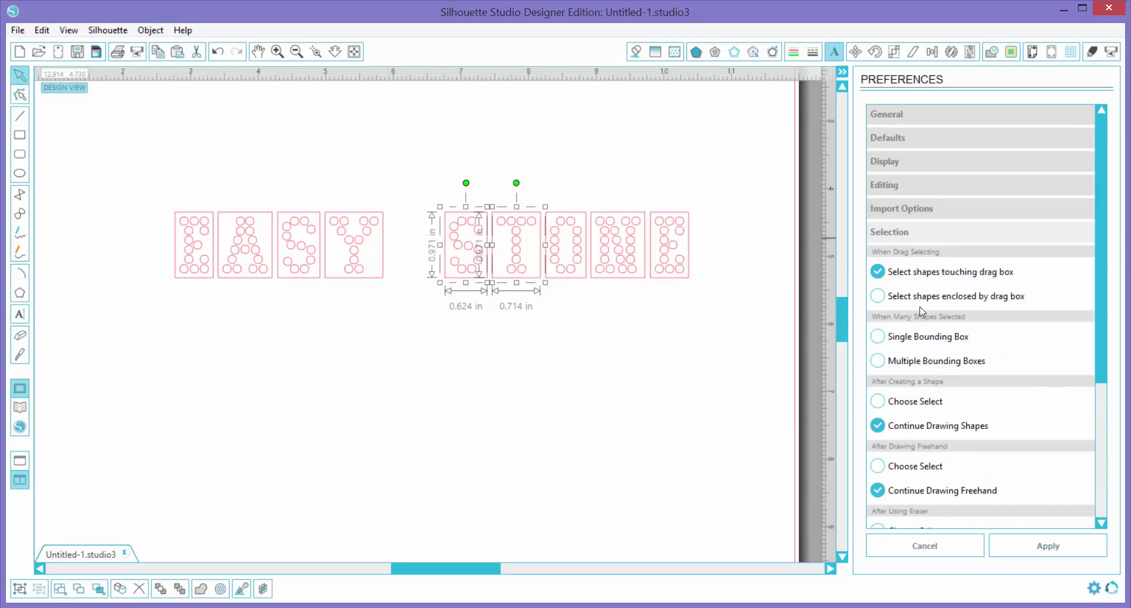
left_click(898, 302)
left_click(427, 290)
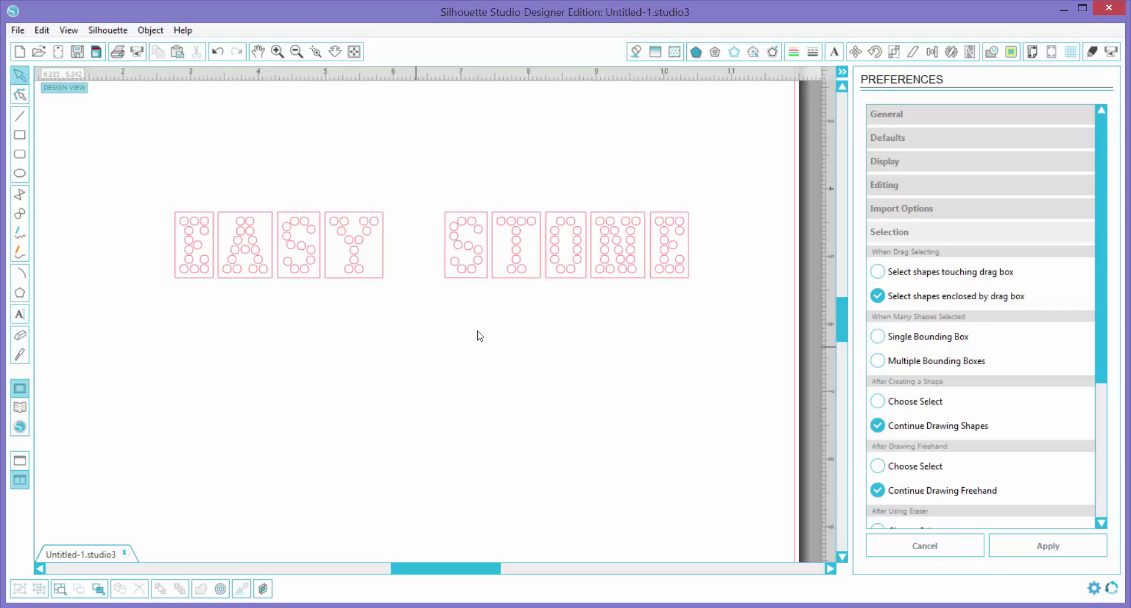
Step: Test the enclosed drag selection around the STONE blocks and around both words, and deselect everything
left_click_drag(479, 334, 700, 293)
left_click_drag(722, 238, 720, 228)
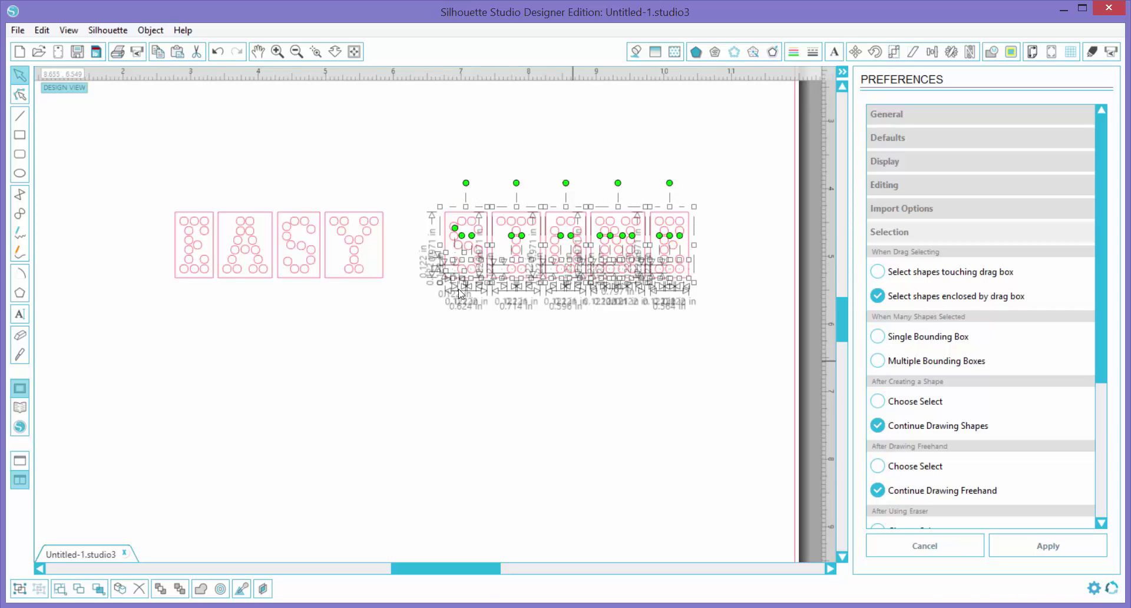
left_click(573, 360)
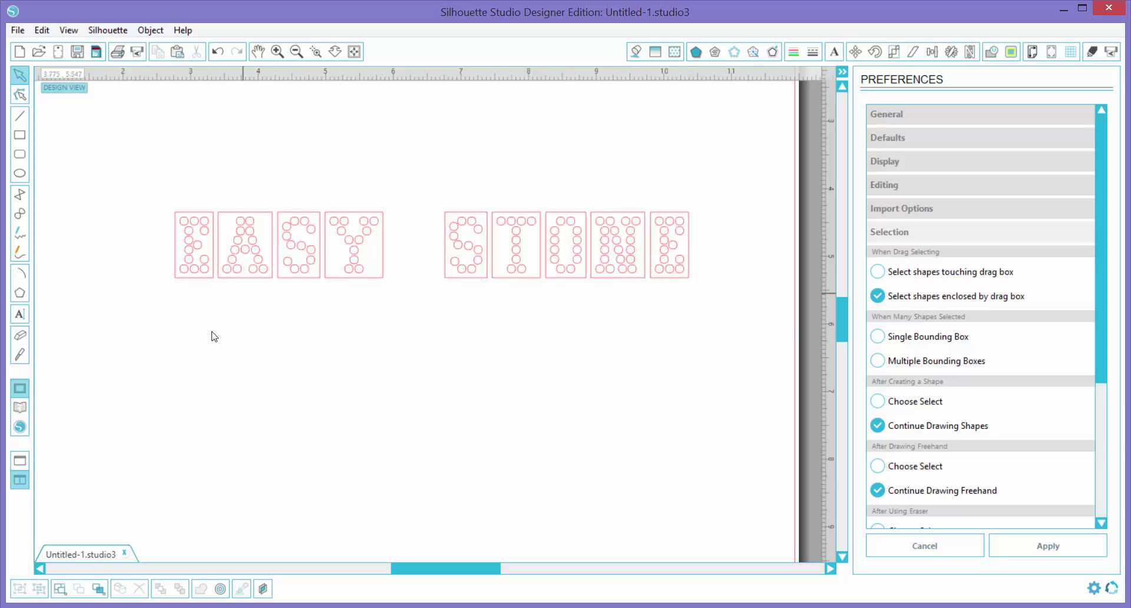
left_click_drag(152, 313, 695, 203)
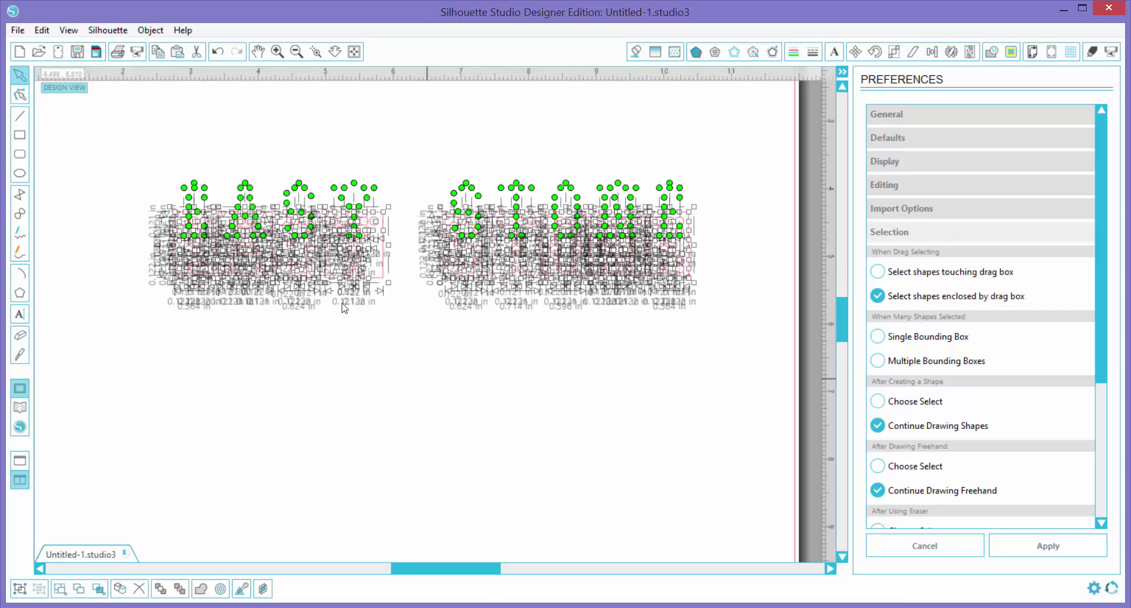
left_click(472, 384)
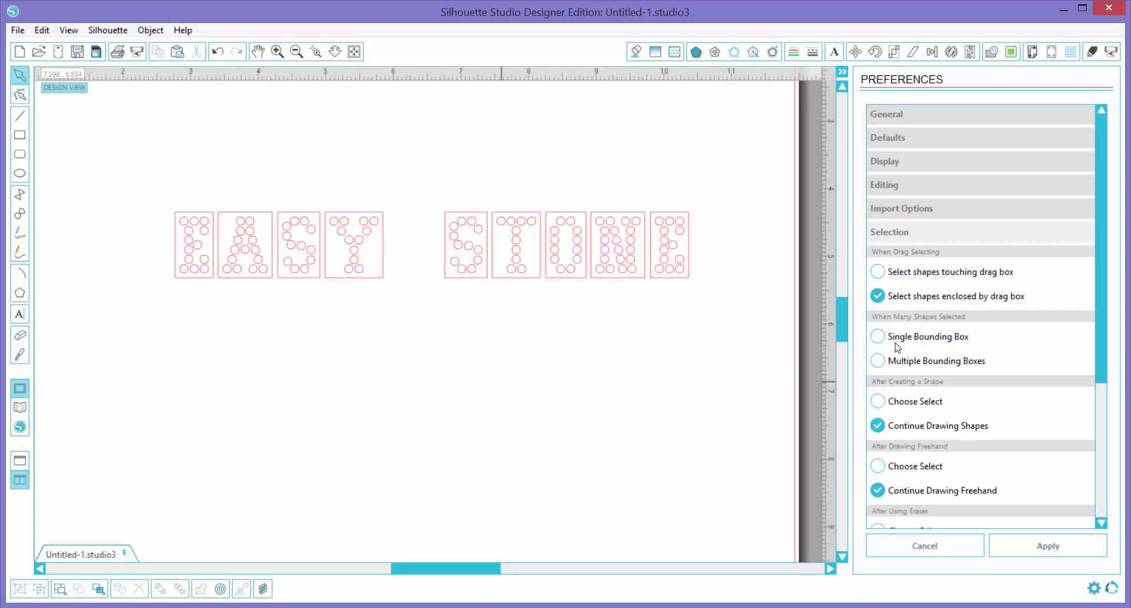
Step: Set the preference for many selected shapes to Single Bounding Box, apply it, and test it by selecting all the letter blocks
left_click(911, 340)
left_click(1047, 548)
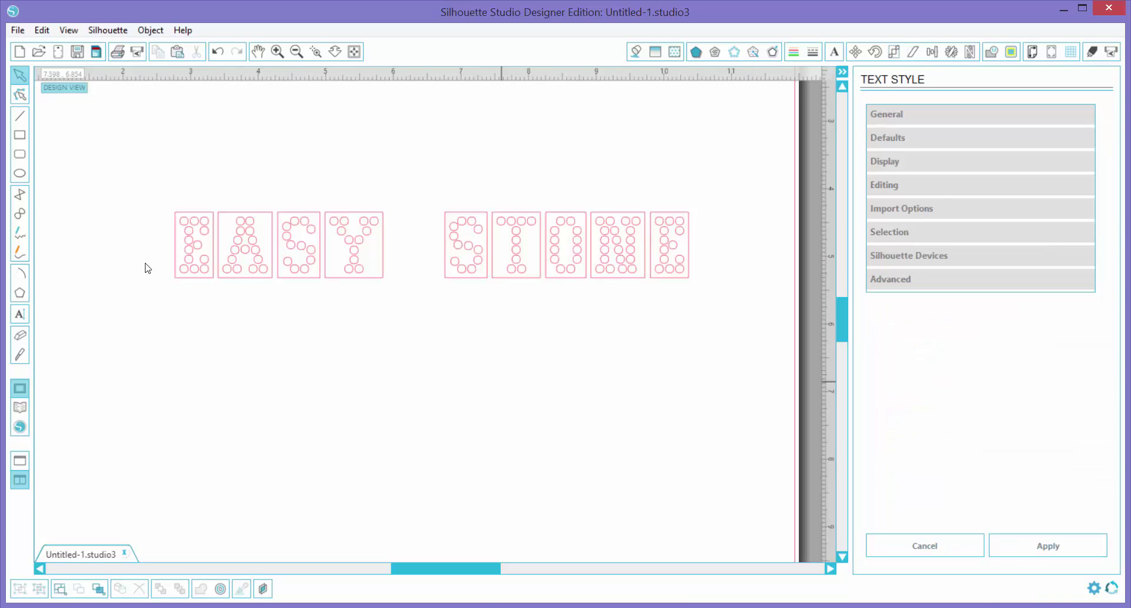
left_click_drag(181, 329, 705, 195)
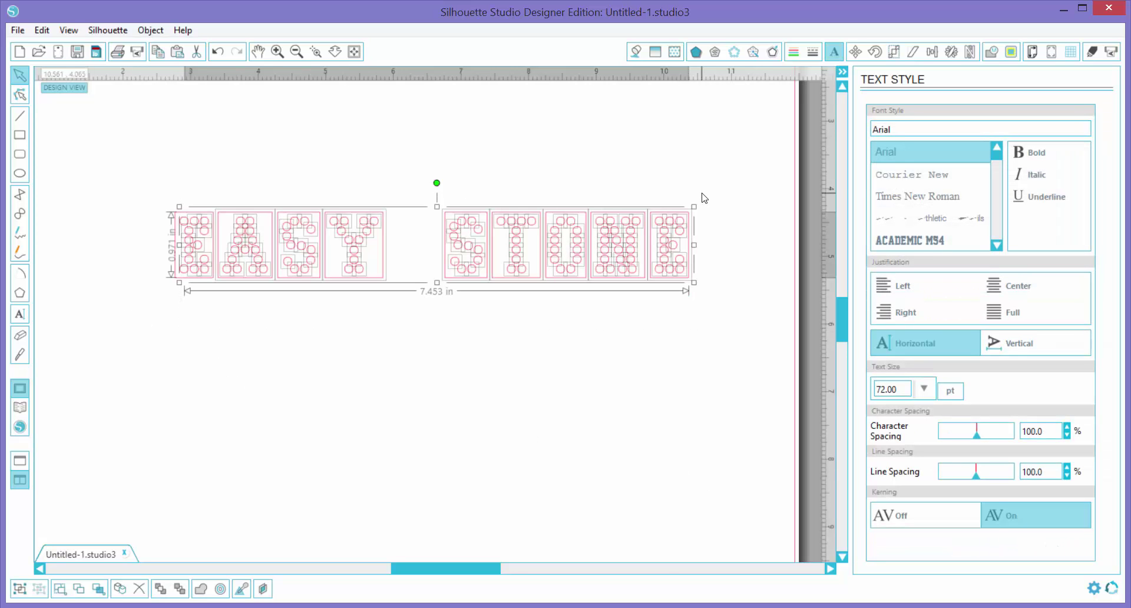
left_click(566, 156)
left_click_drag(159, 293, 730, 188)
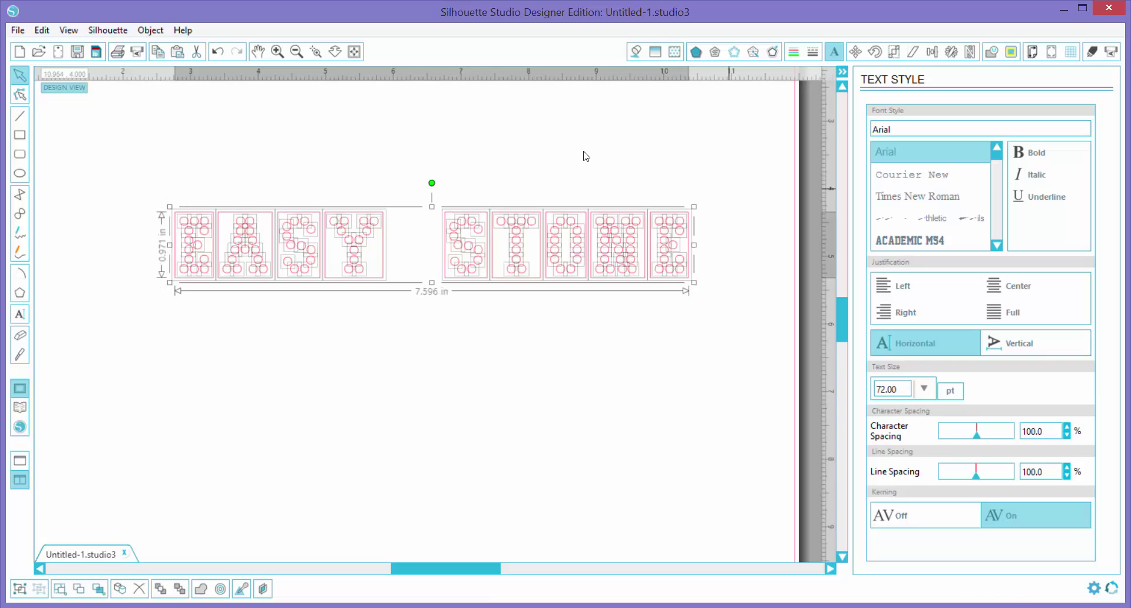
left_click(651, 198)
left_click(206, 213)
left_click(338, 277)
Step: Review the Selection preferences again with all the EASY STONE shapes selected, and deselect them
left_click(42, 30)
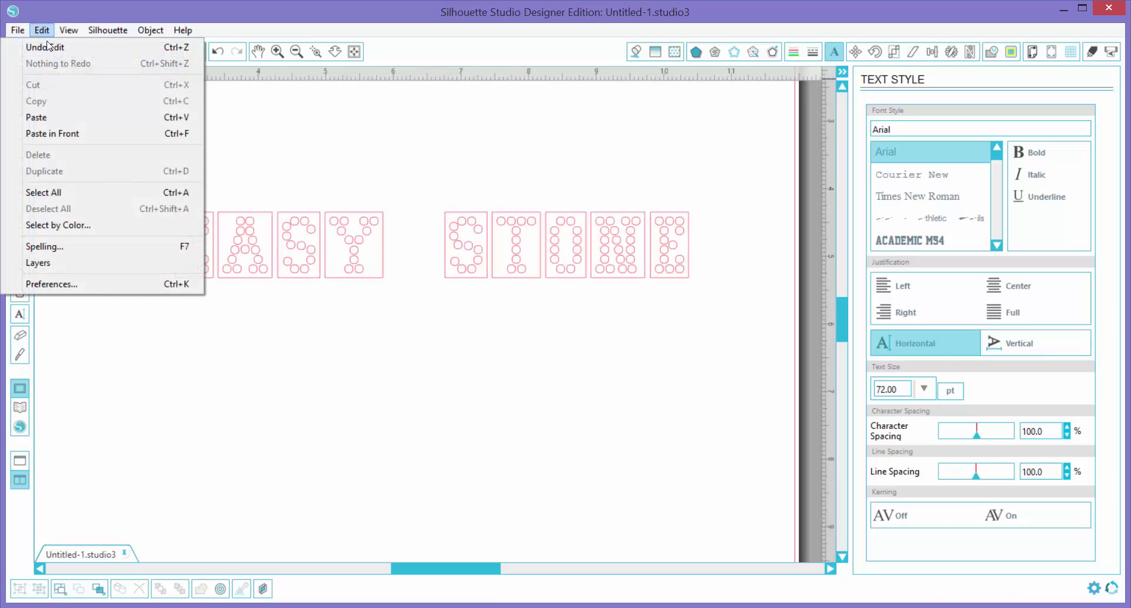
left_click(86, 284)
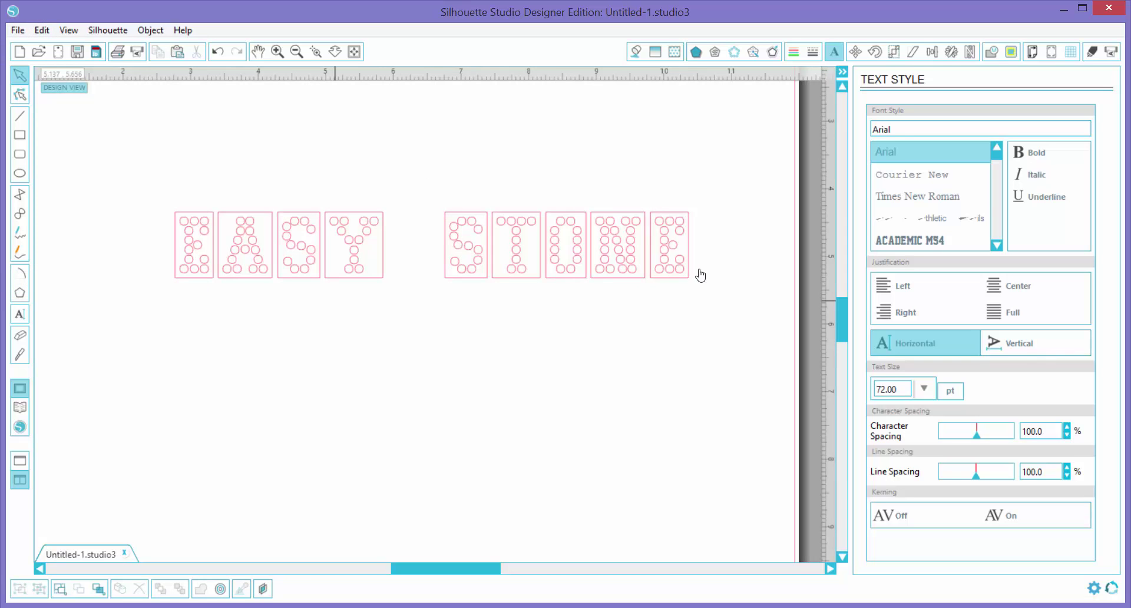
left_click(913, 234)
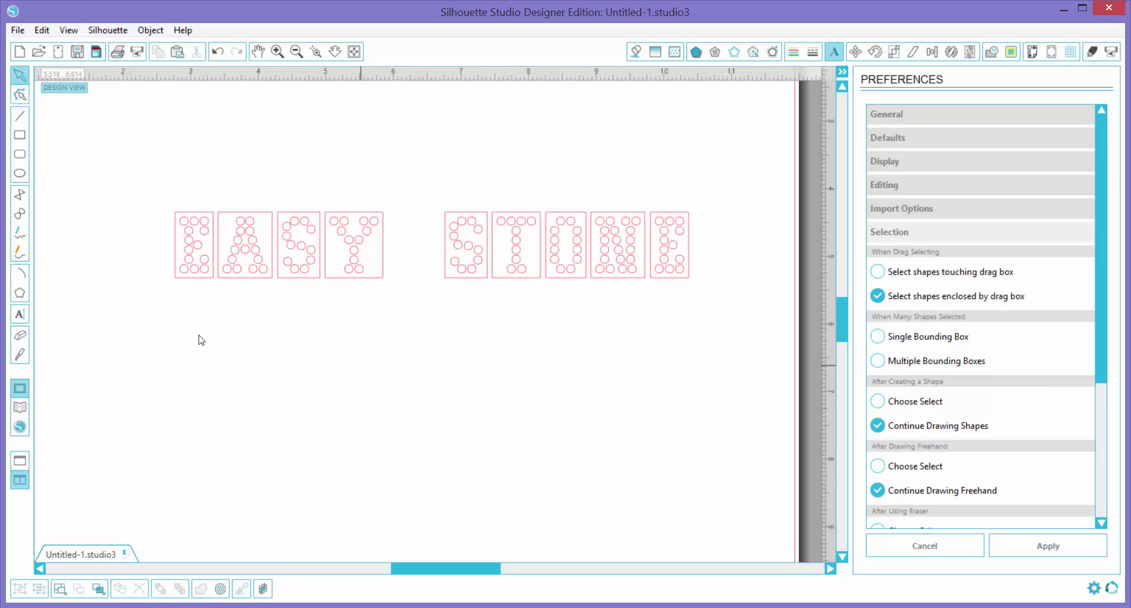
left_click_drag(356, 284, 650, 207)
key("ctrl+a")
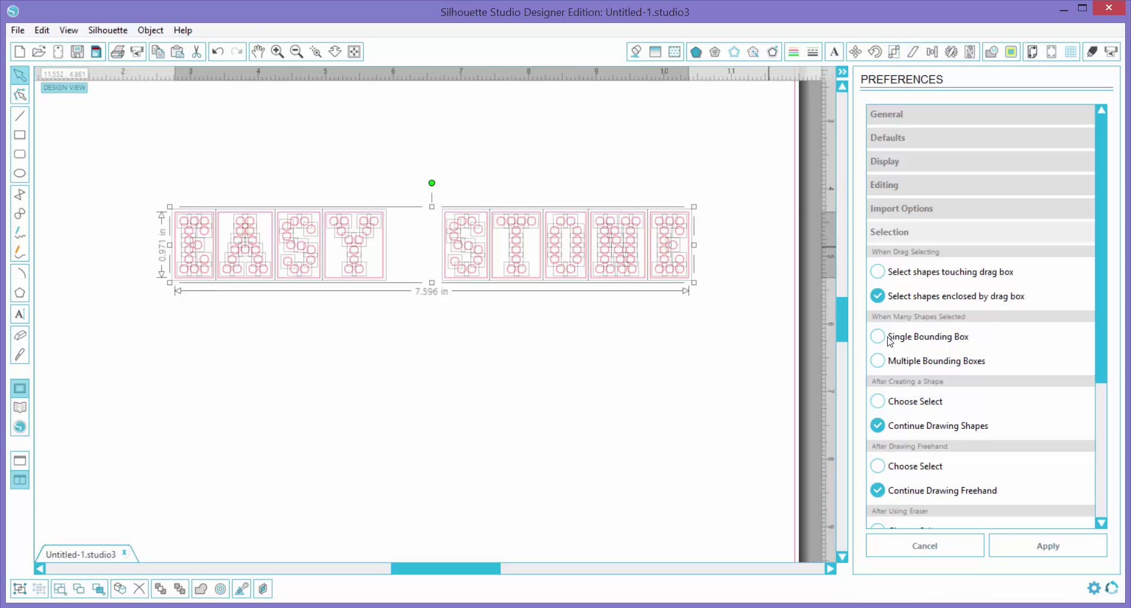
left_click(587, 379)
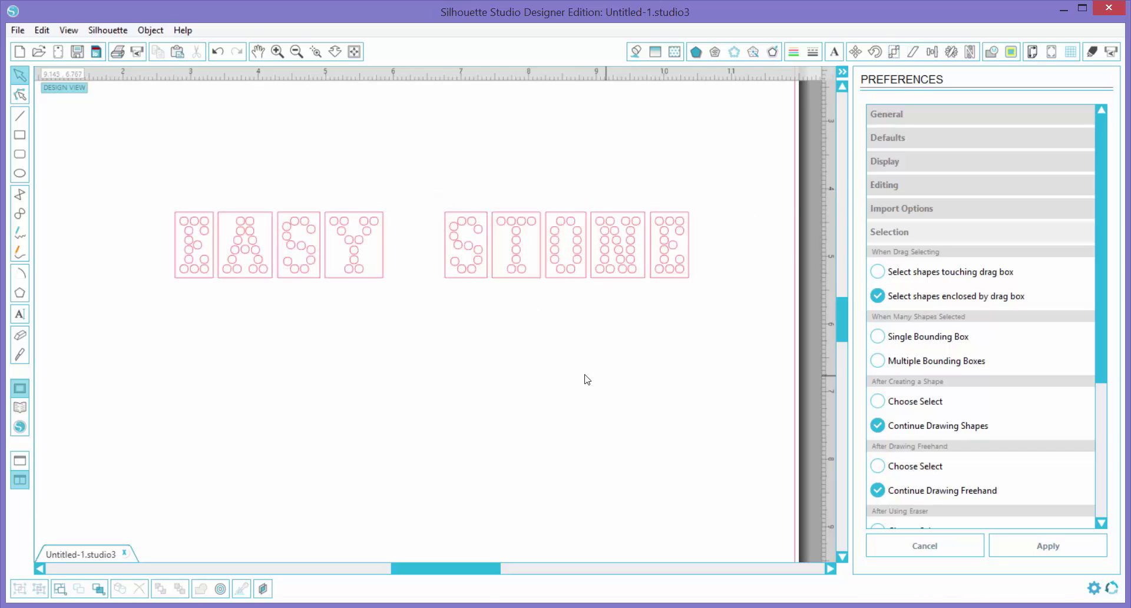
Step: Open the rhinestone settings and select only the circles inside the EASY STONE letter blocks
left_click(734, 52)
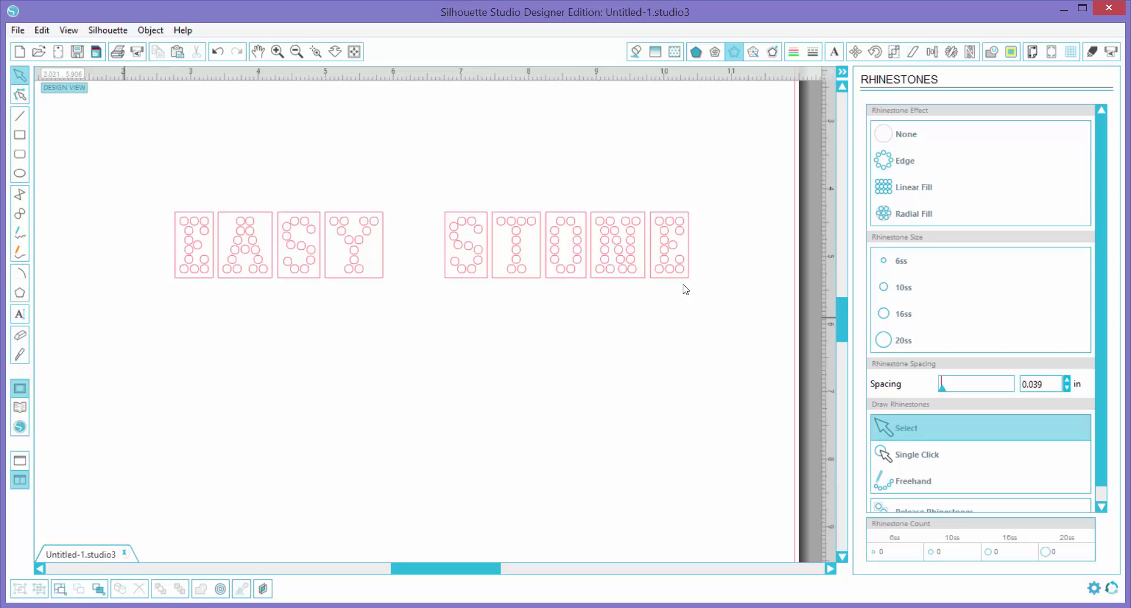
left_click_drag(124, 318, 726, 221)
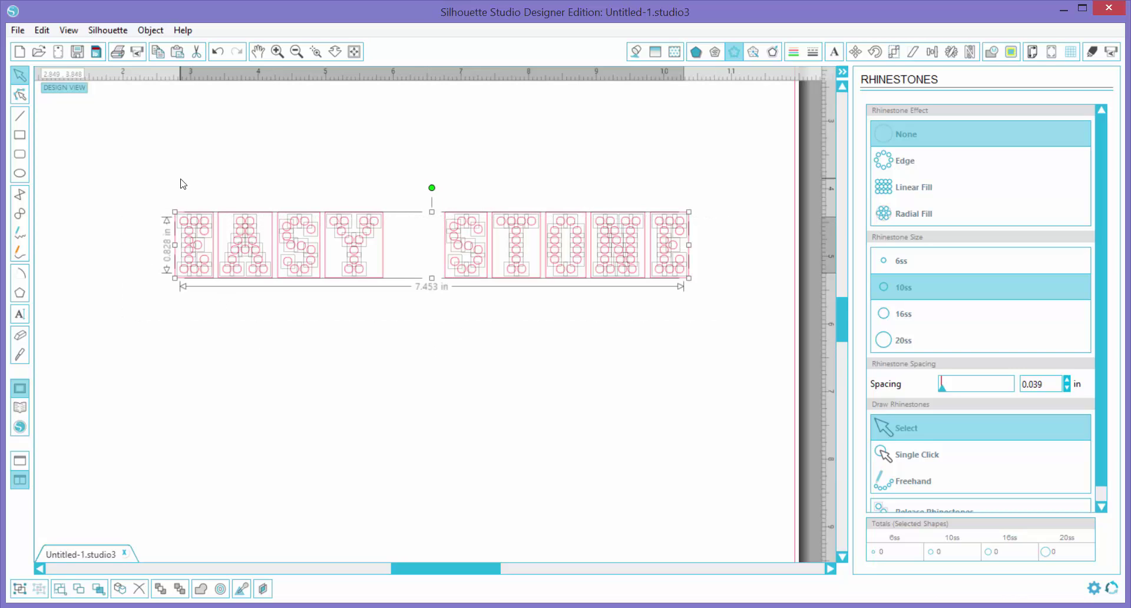
Step: Try moving the selected circles below their rectangular blocks, and undo the move
left_click_drag(354, 244, 343, 359)
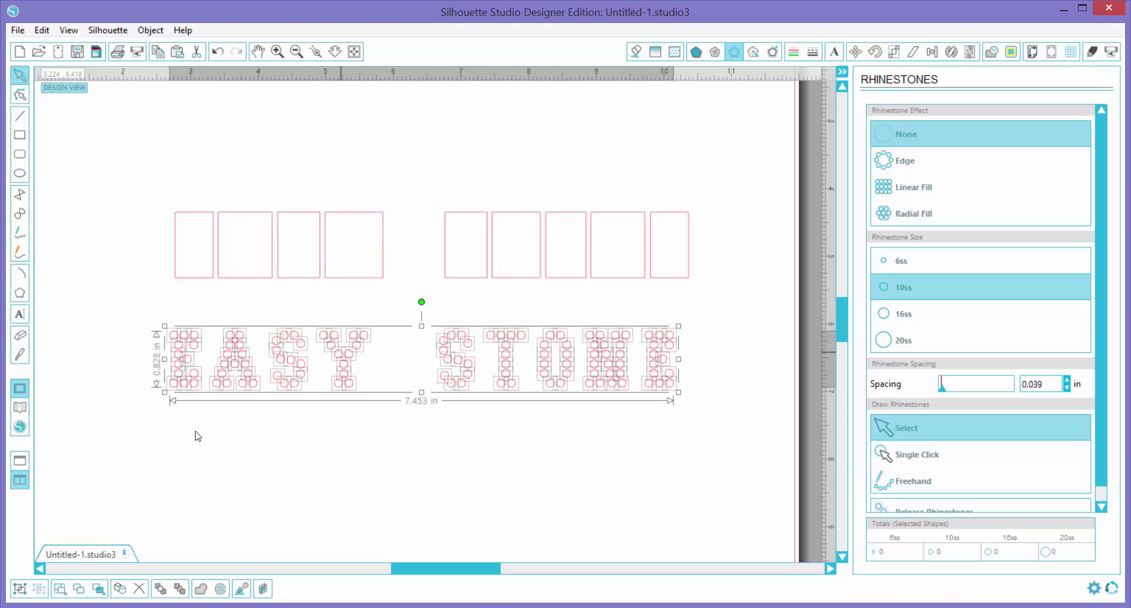
key("Up")
key("ctrl+z")
key("ctrl+z")
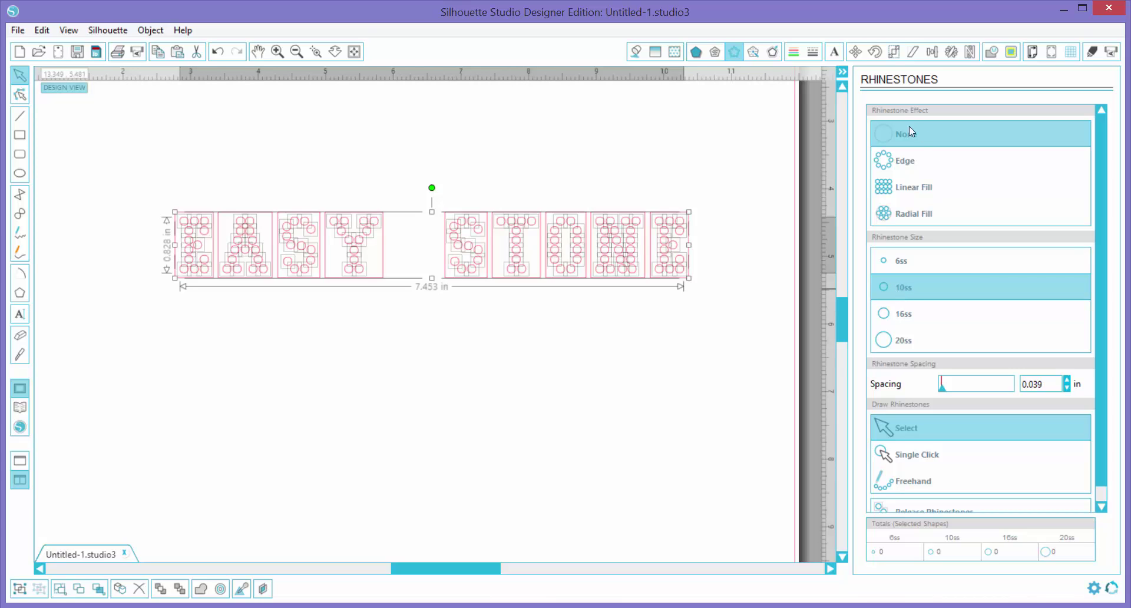
Step: Turn the selected circles into 10ss rhinestones with the Edge effect and deselect them
left_click(903, 162)
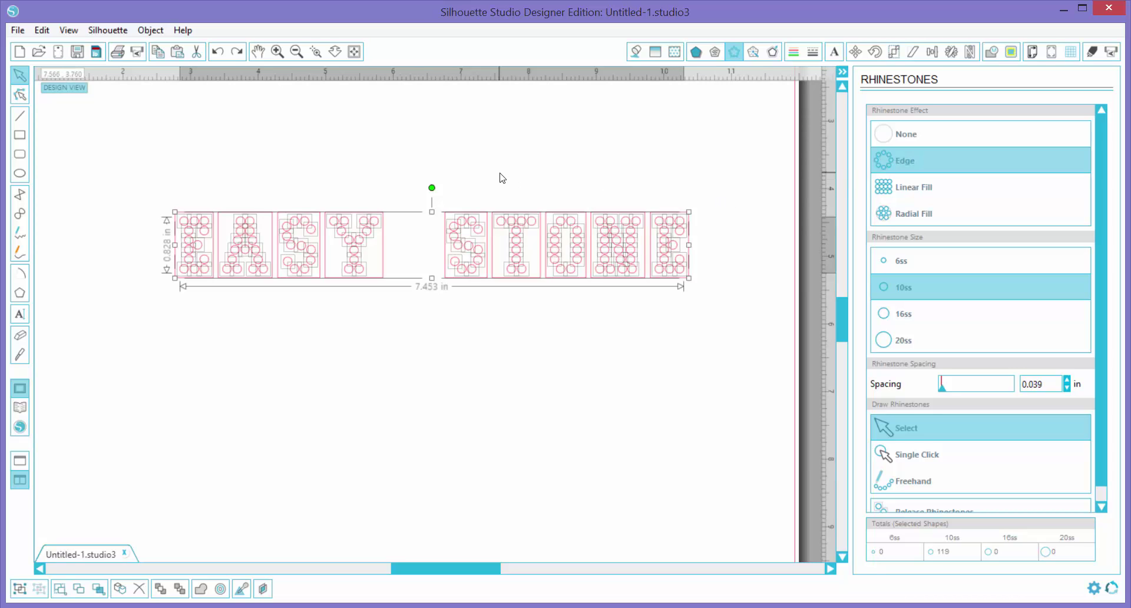
left_click(398, 135)
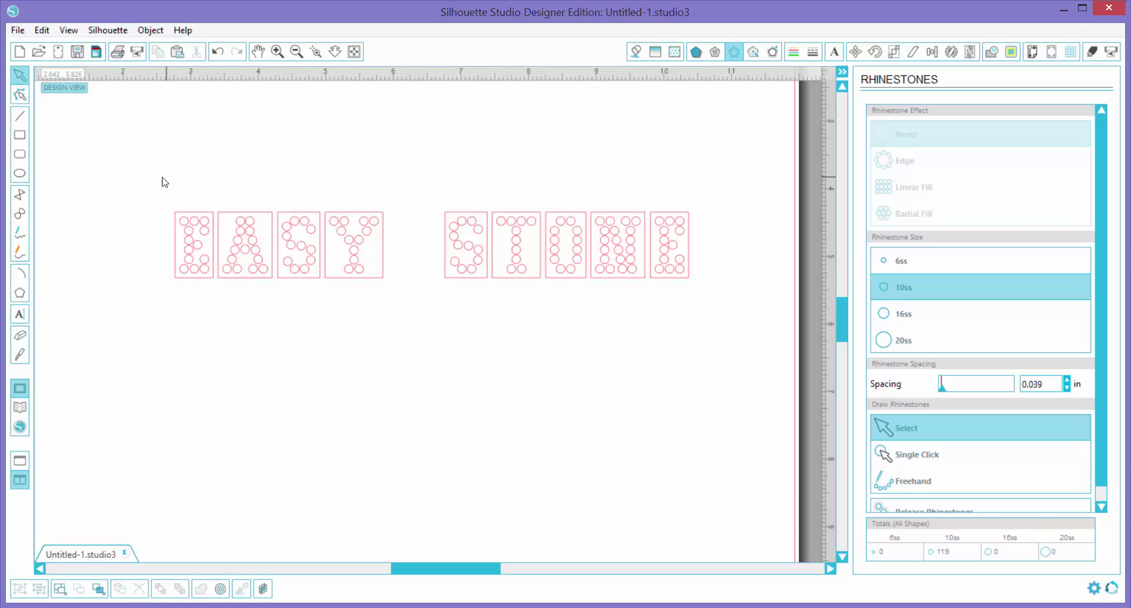
Step: Select all the letter blocks with their rhinestones and enlarge them from both sides to about 9.01 in wide
key("ctrl+a")
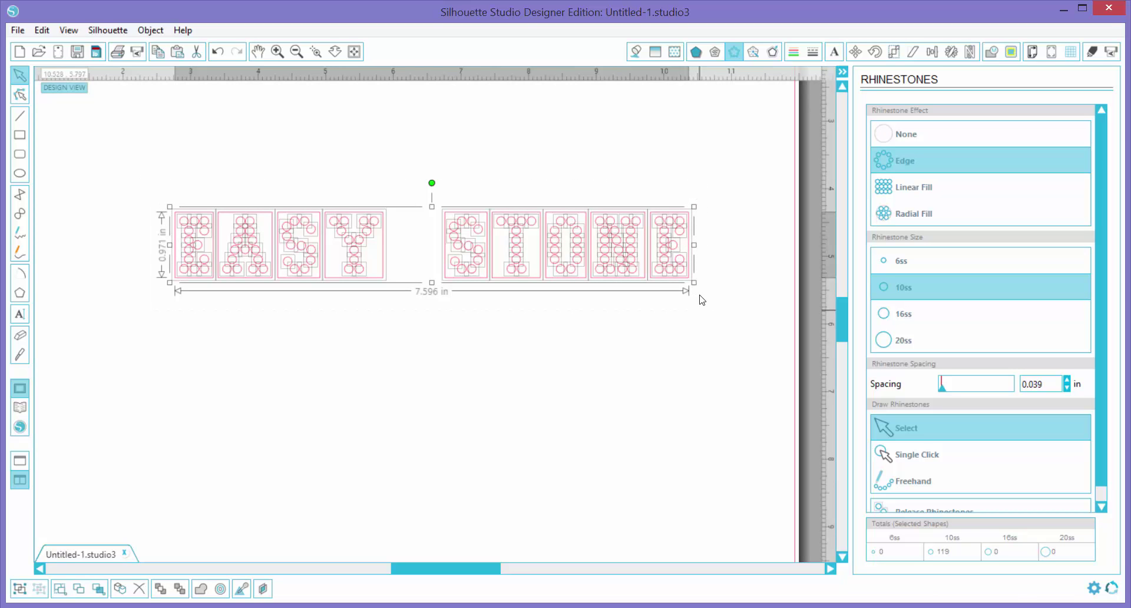
left_click_drag(713, 297, 747, 322)
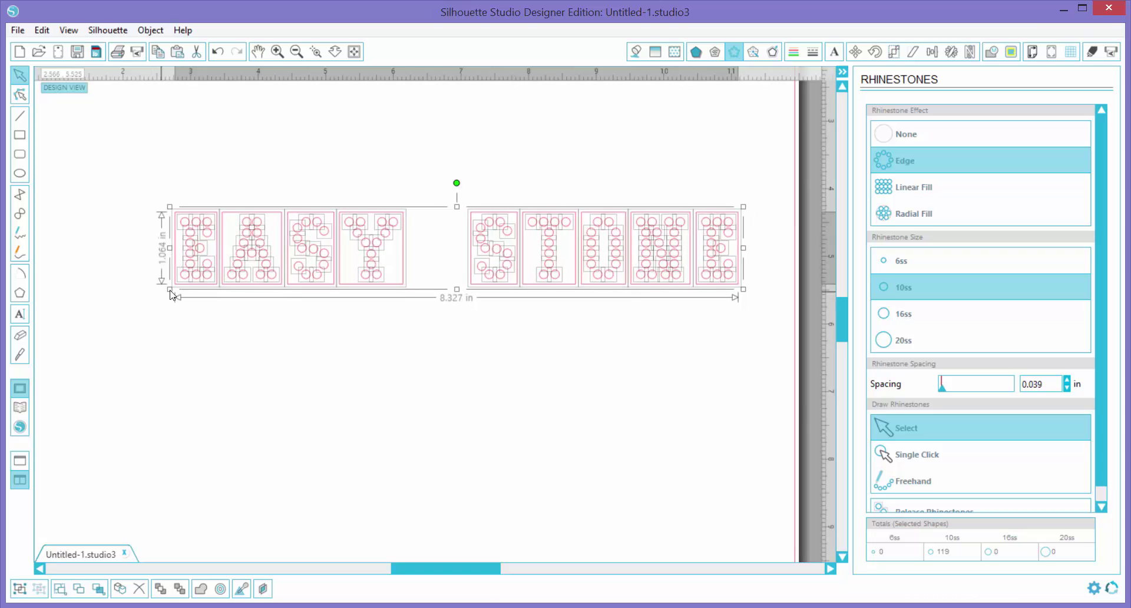
left_click_drag(169, 289, 131, 311)
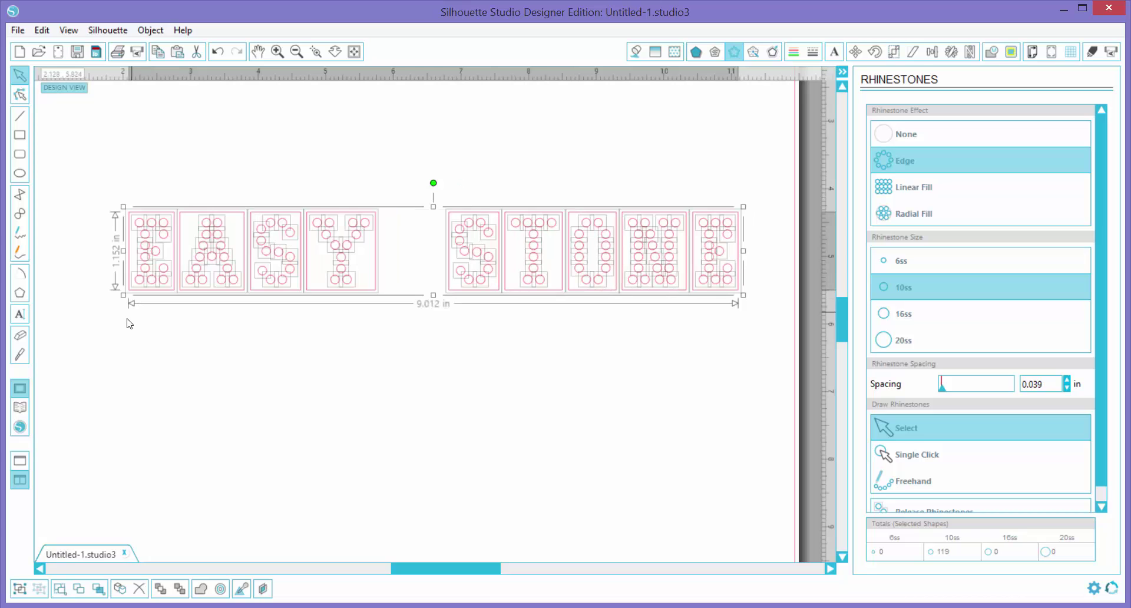
left_click(122, 270)
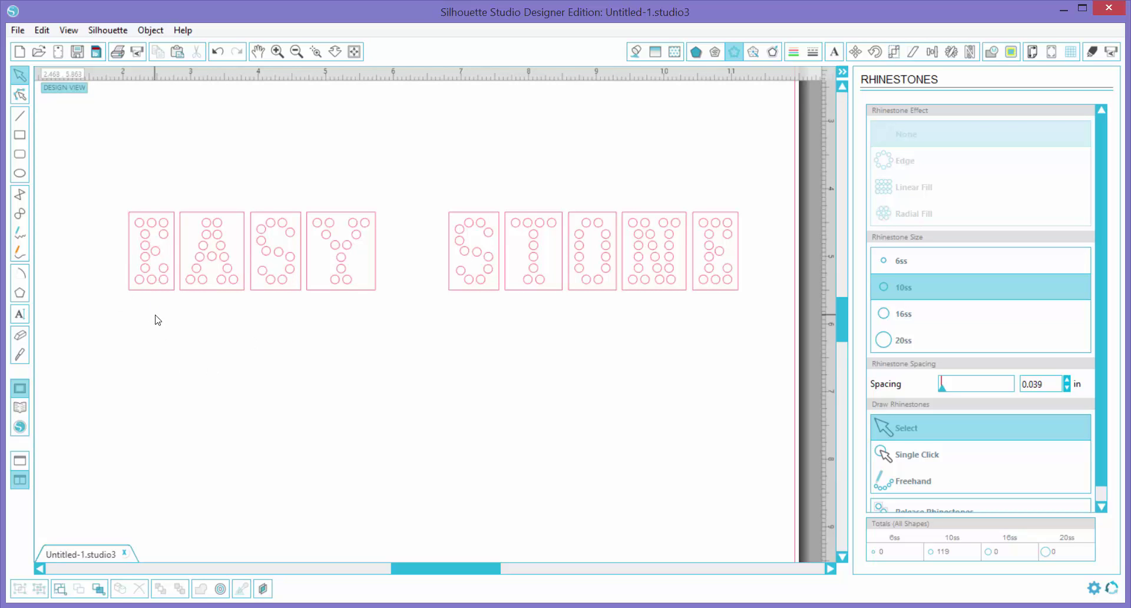
Step: Select all the blocks and rhinestones and shrink them to about 7.99 in wide
left_click_drag(102, 323, 742, 208)
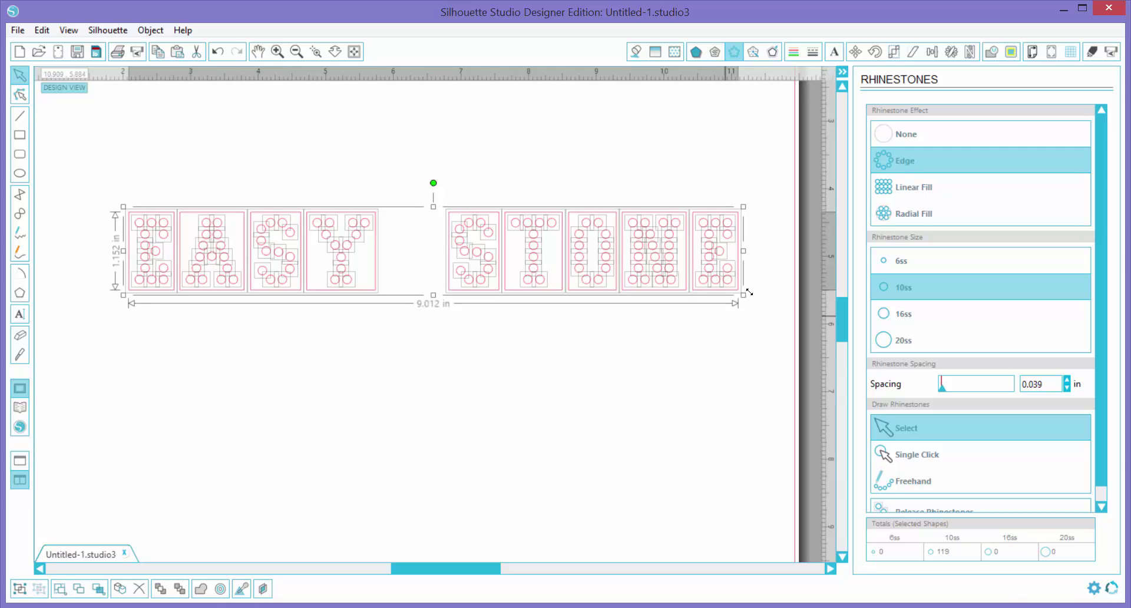
left_click_drag(740, 295, 691, 324)
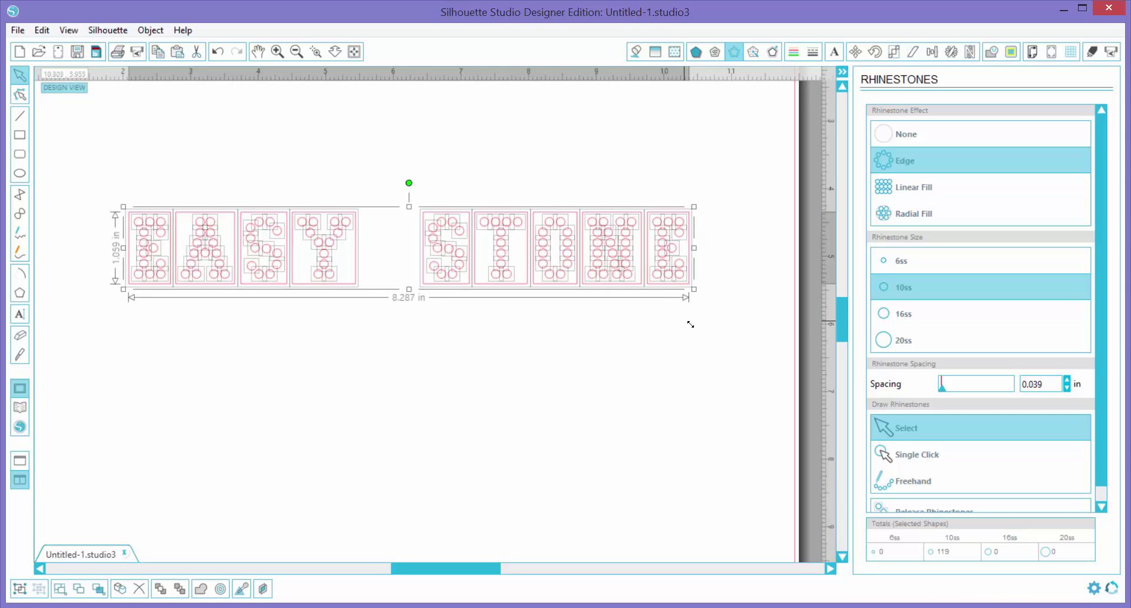
left_click(532, 343)
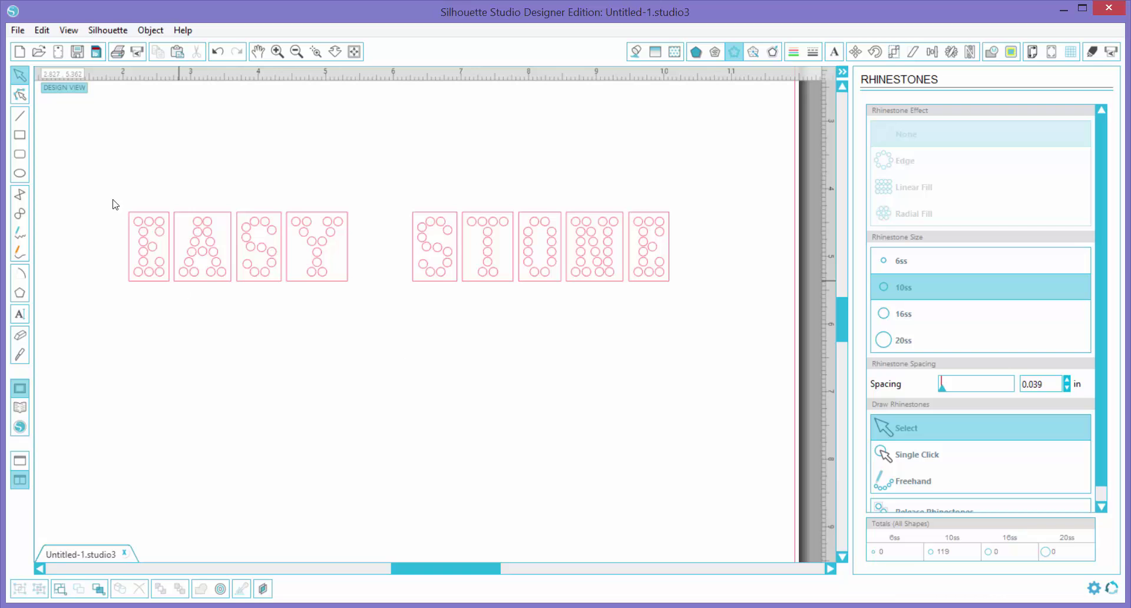
Step: Test the whole design at about 6.78 in wide, and scale it back up to about 8.29 in wide
left_click_drag(100, 192, 766, 310)
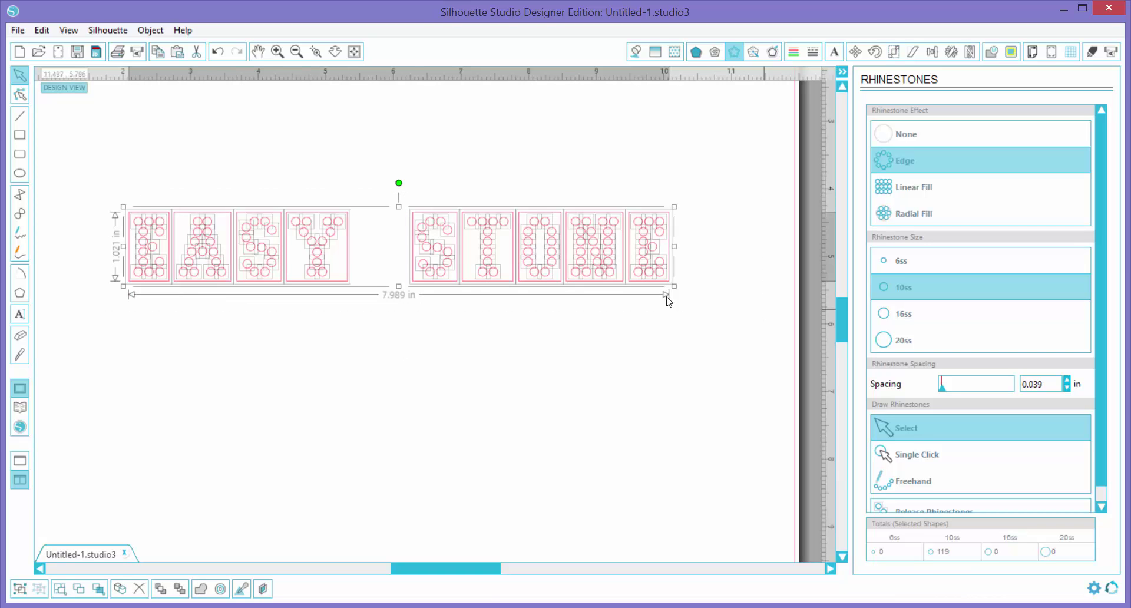
left_click_drag(674, 287, 579, 363)
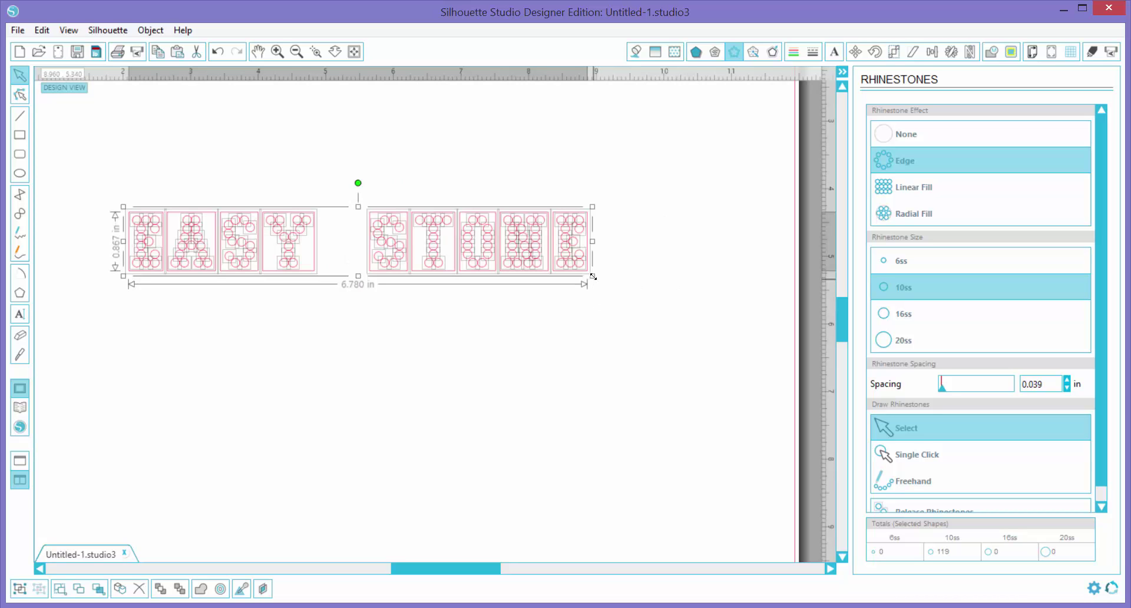
left_click_drag(592, 276, 684, 333)
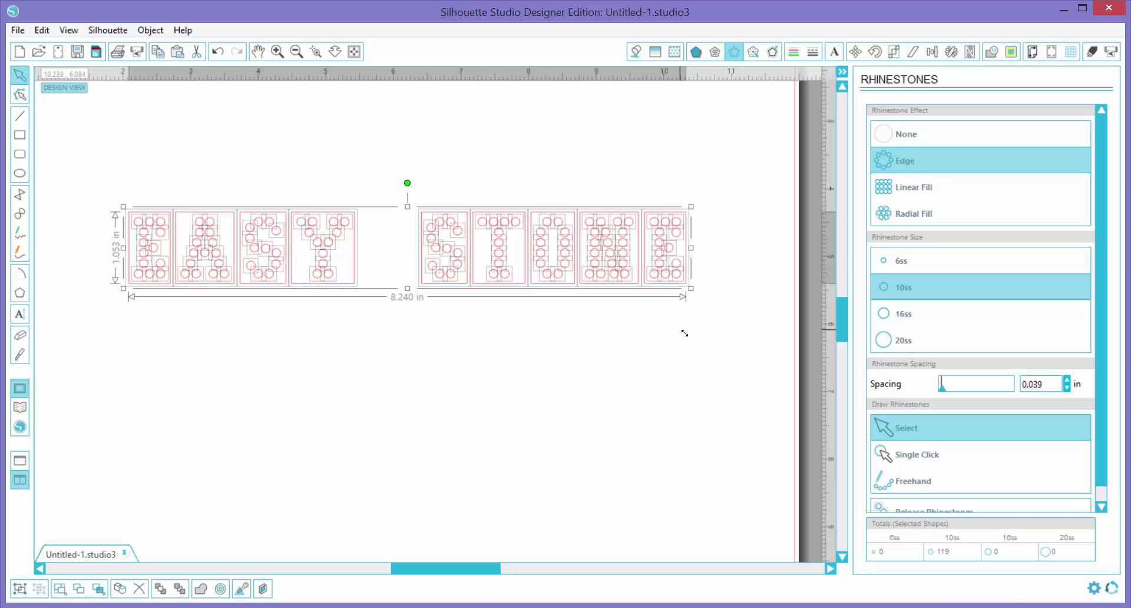
left_click_drag(684, 333, 688, 334)
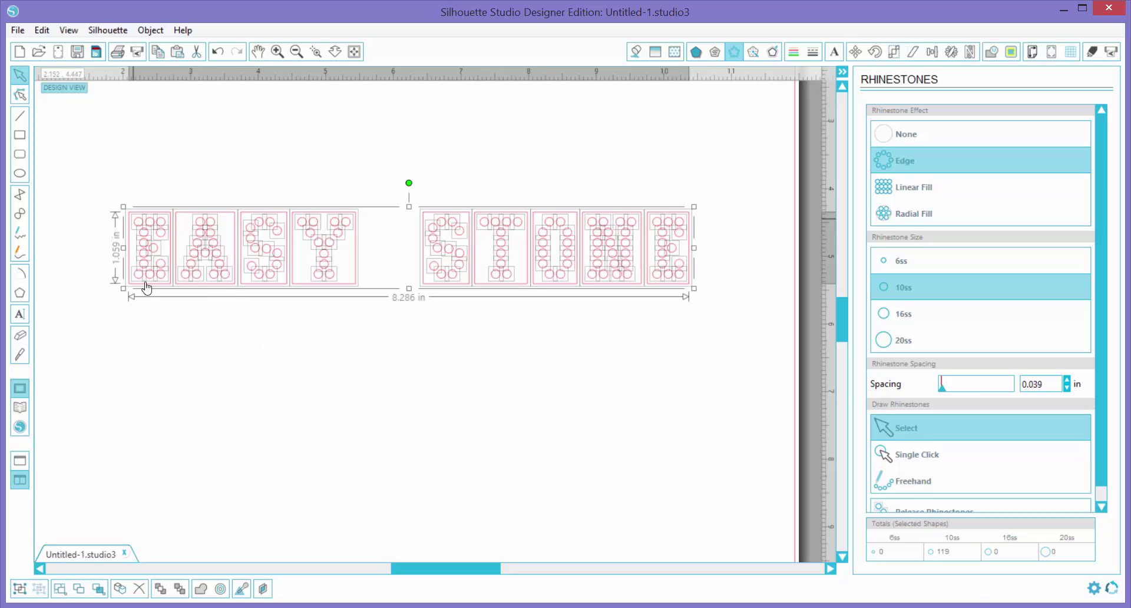
left_click(238, 363)
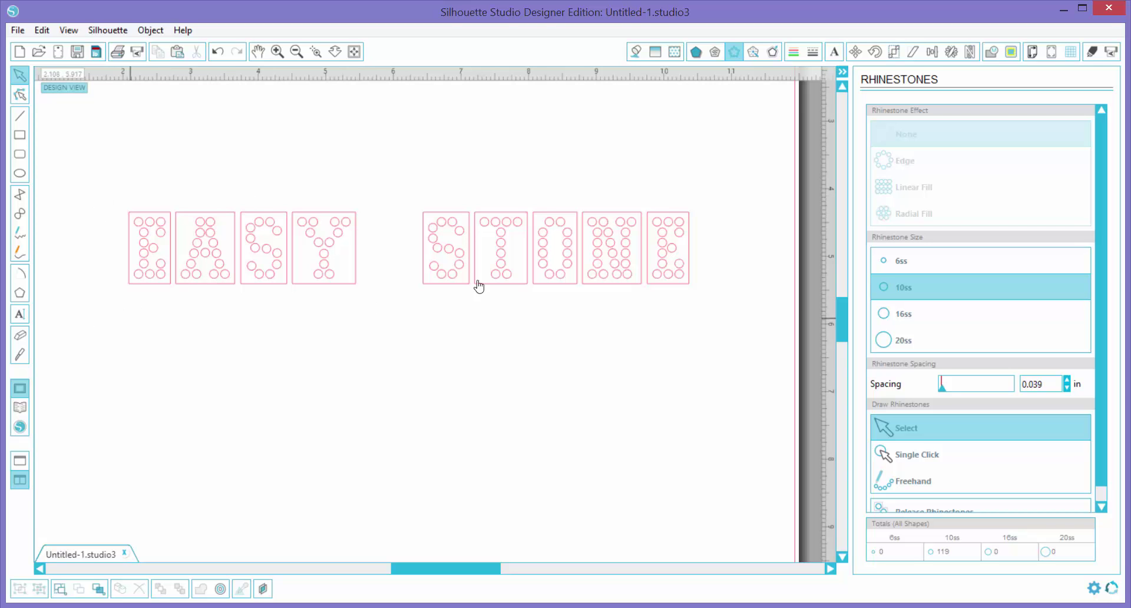
Step: Select only the rhinestones inside the letter blocks, set their size to 6ss, and deselect them
left_click(672, 242)
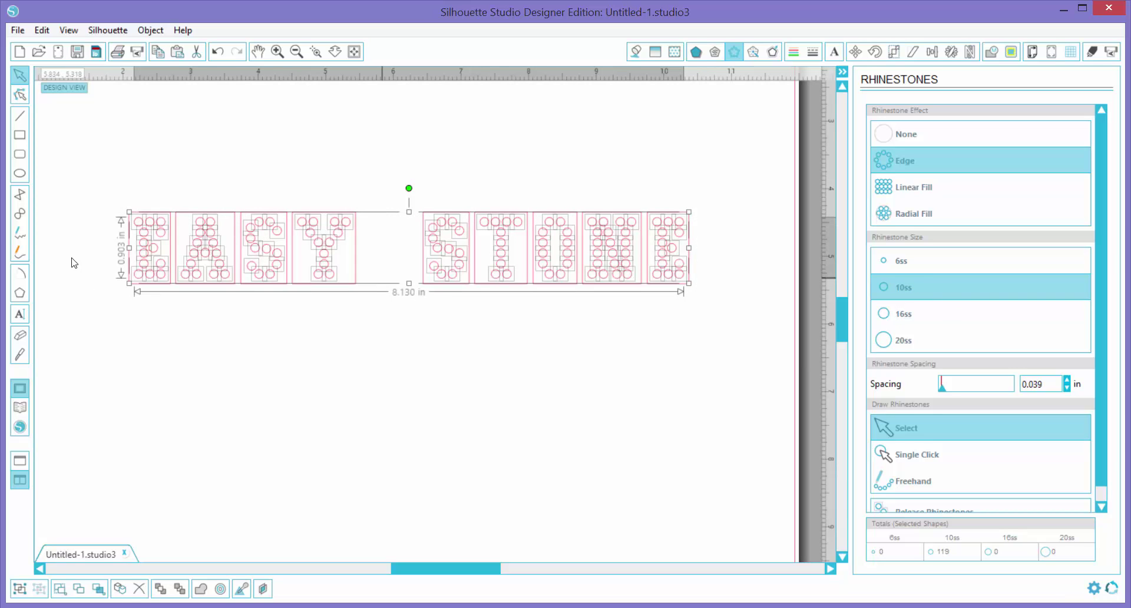
left_click(900, 262)
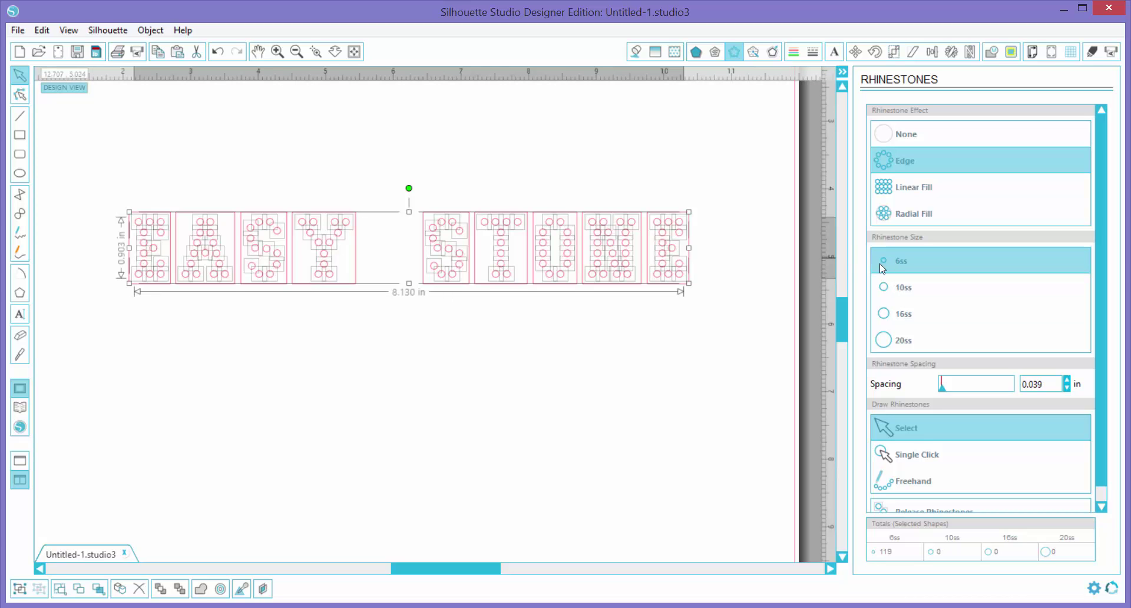
left_click(111, 190)
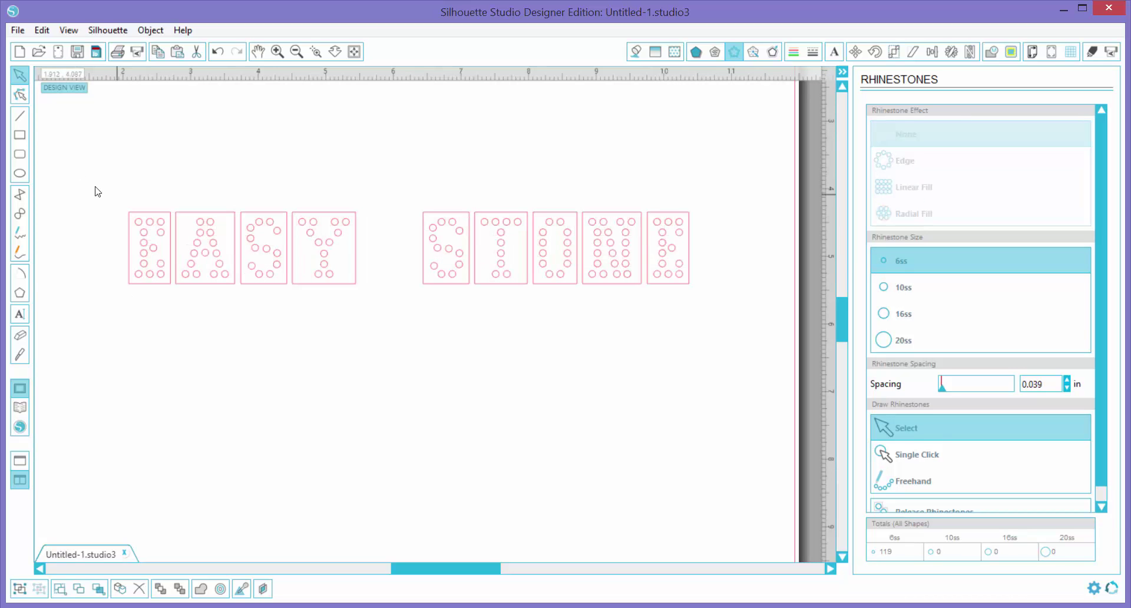
Step: Select all the blocks and rhinestones, shrink them to about 6.37 in wide, and deselect them
left_click_drag(465, 252, 689, 303)
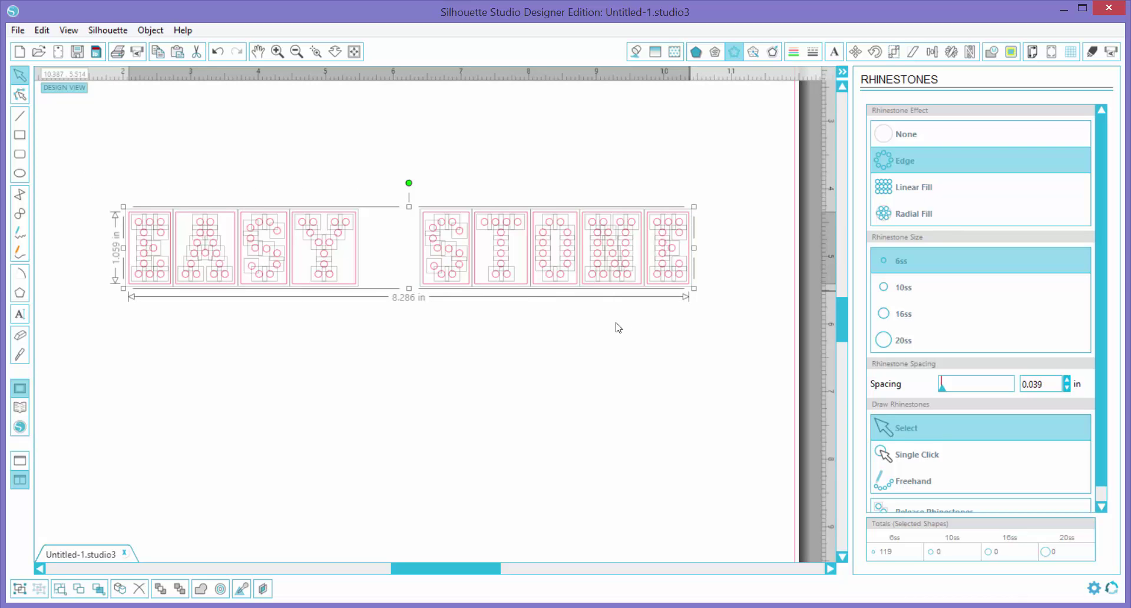
left_click_drag(595, 323, 559, 321)
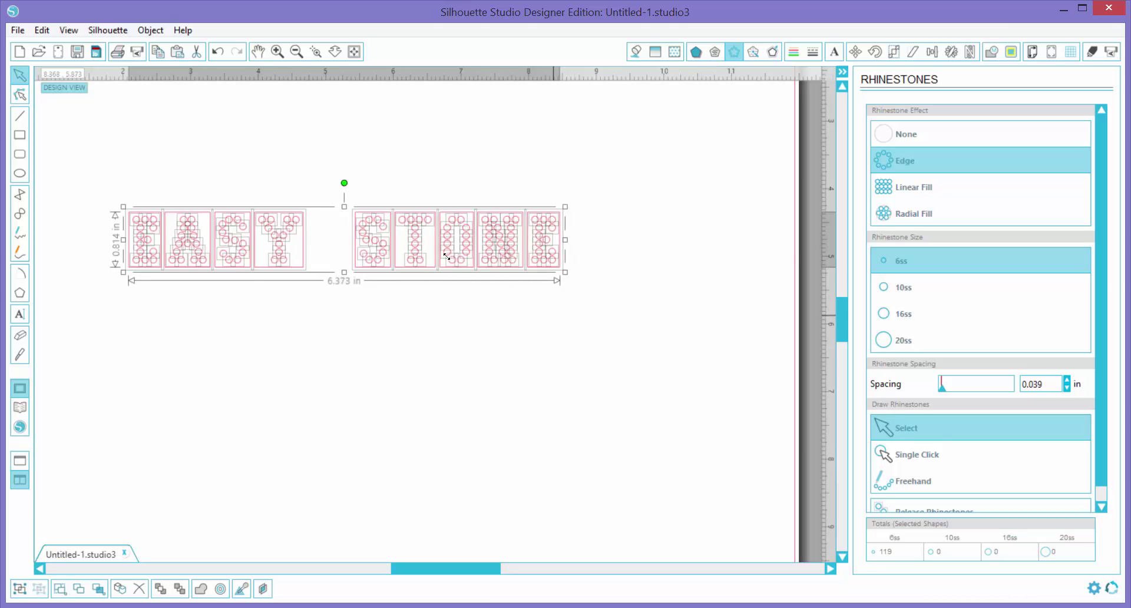
left_click(234, 250)
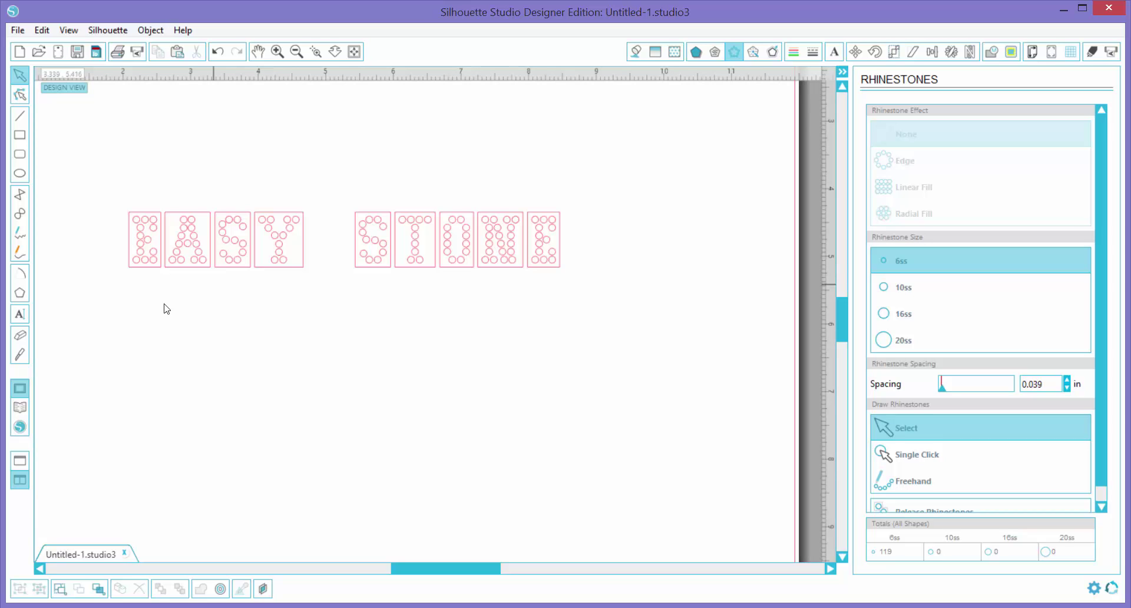
Step: Test a drag selection that catches rhinestones but leaves out the rectangular block outlines, and deselect
left_click(44, 32)
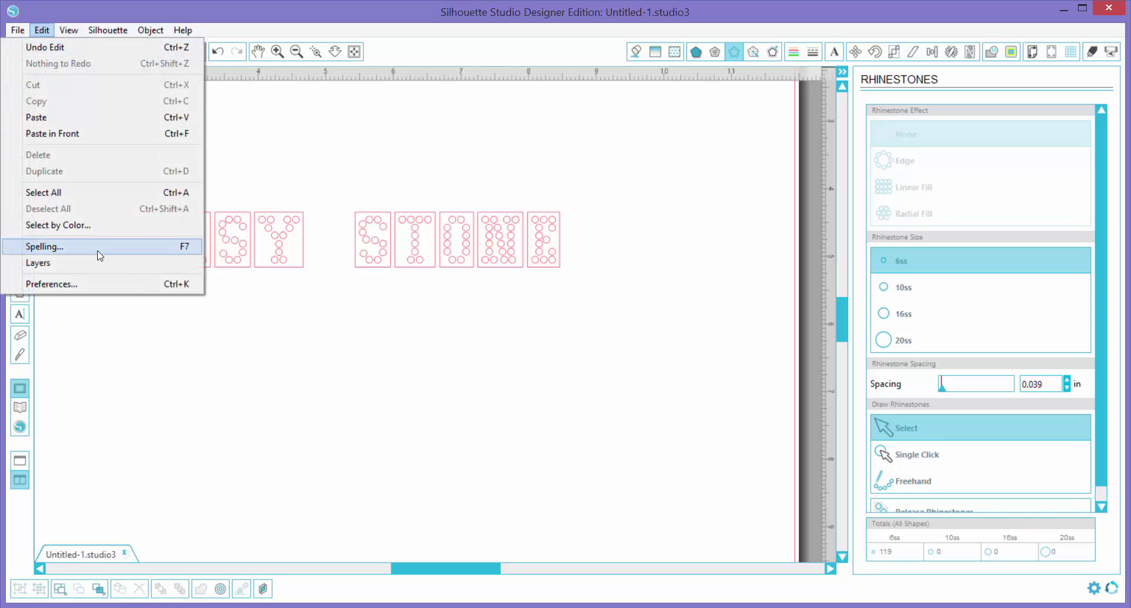
left_click(305, 143)
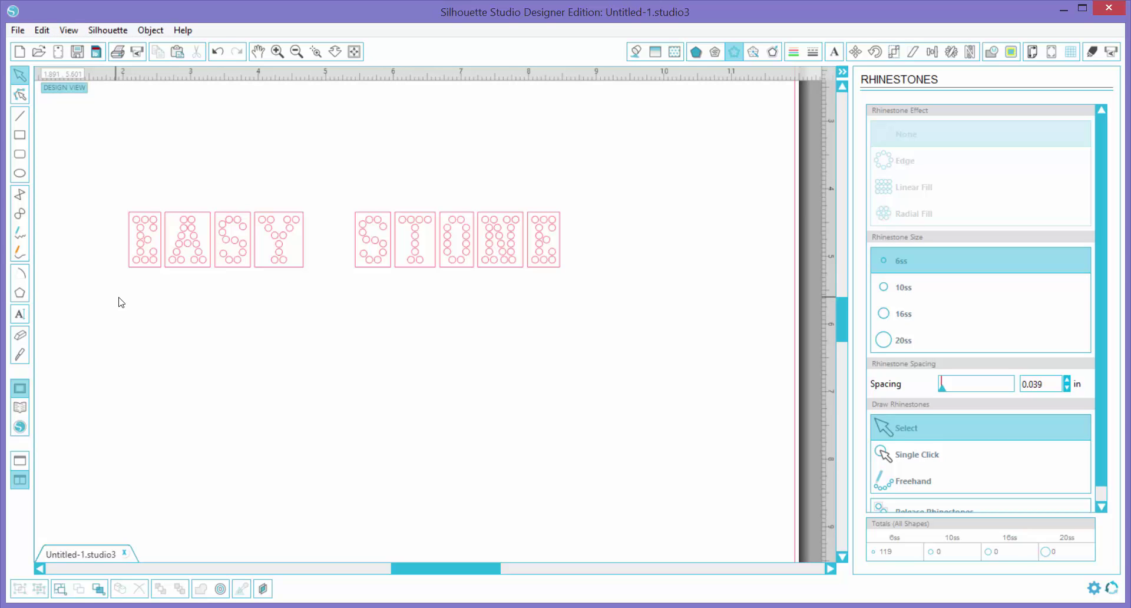
left_click_drag(116, 297, 582, 216)
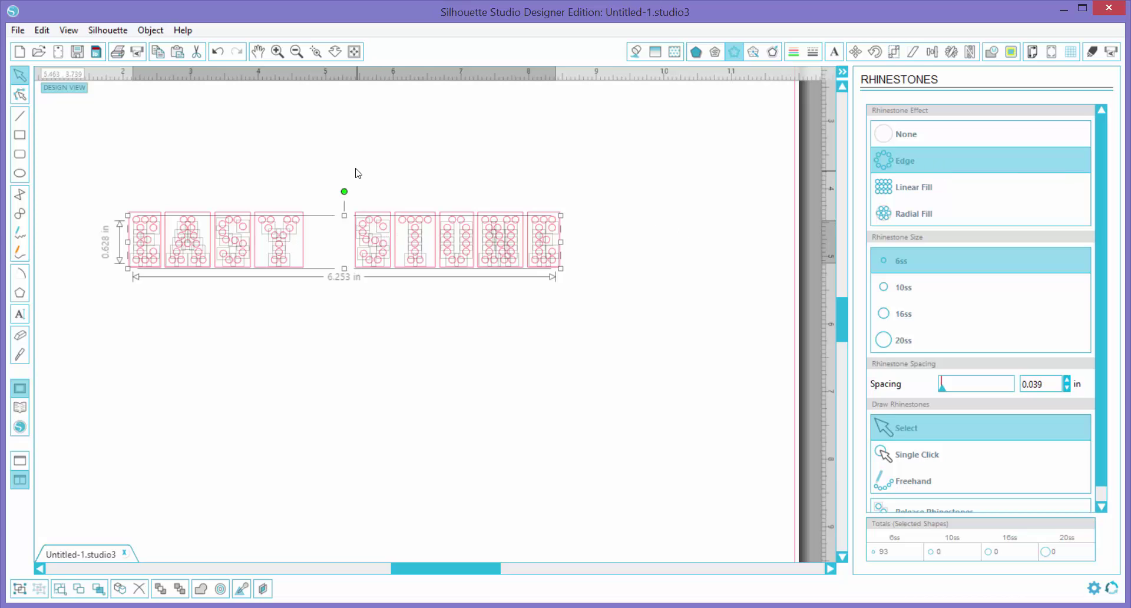
left_click(323, 138)
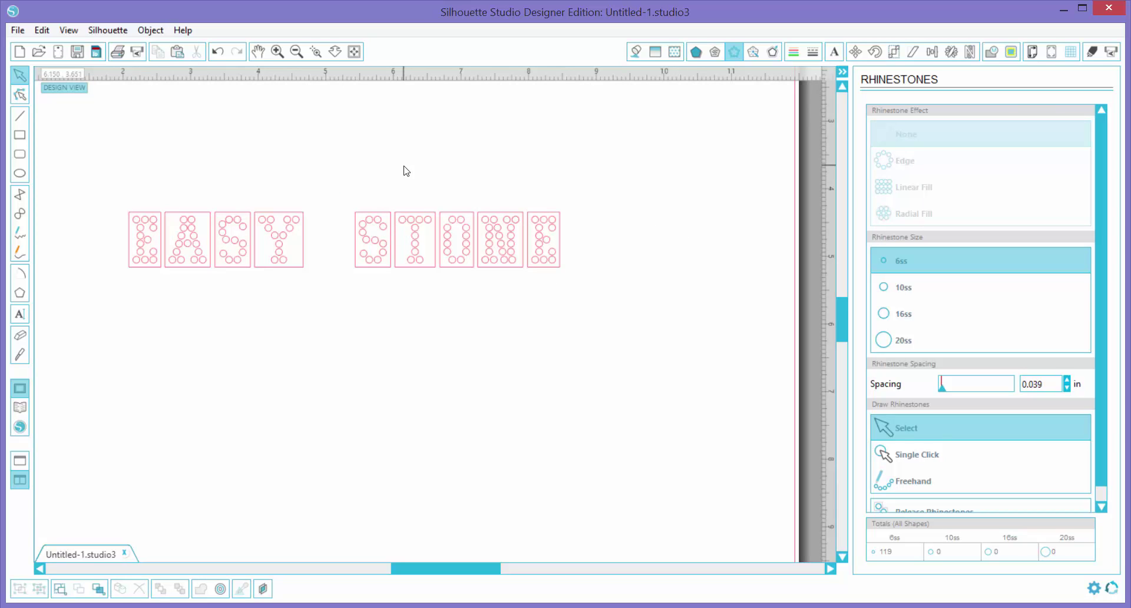